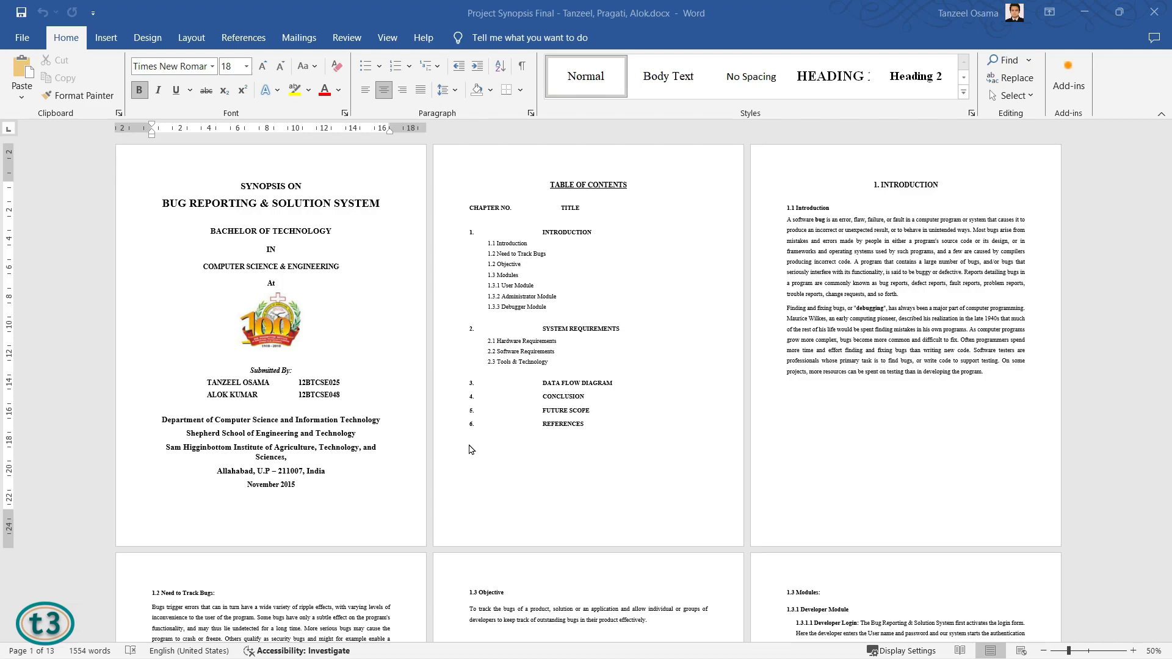
- Switch the page orientation of the whole document to landscape
{"action": "scroll", "coordinate": [1162, 263], "scroll_direction": "down", "scroll_amount": 5}
{"action": "left_click_drag", "start_coordinate": [1163, 244], "coordinate": [1150, 147]}
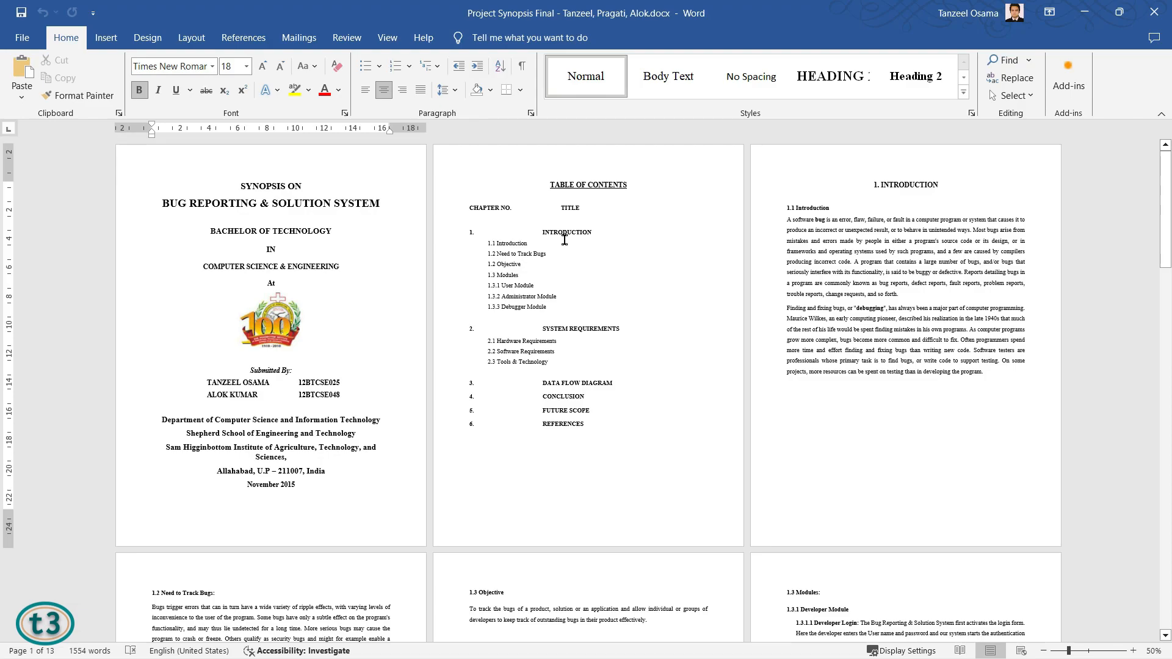
{"action": "left_click", "coordinate": [600, 281]}
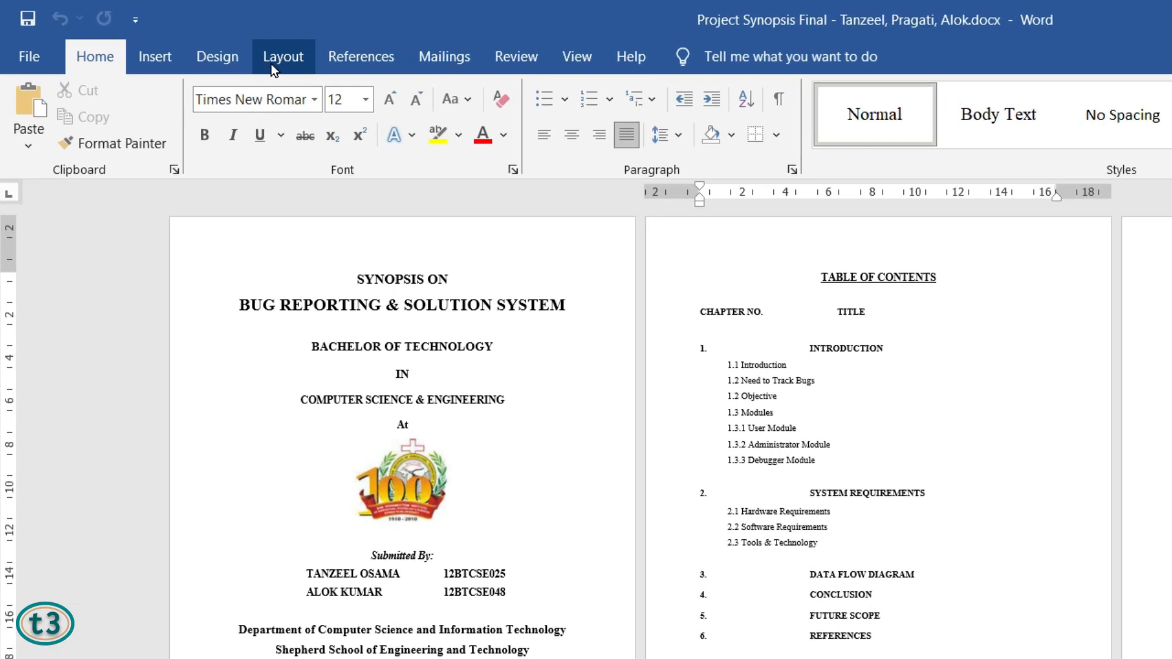
{"action": "left_click", "coordinate": [283, 61]}
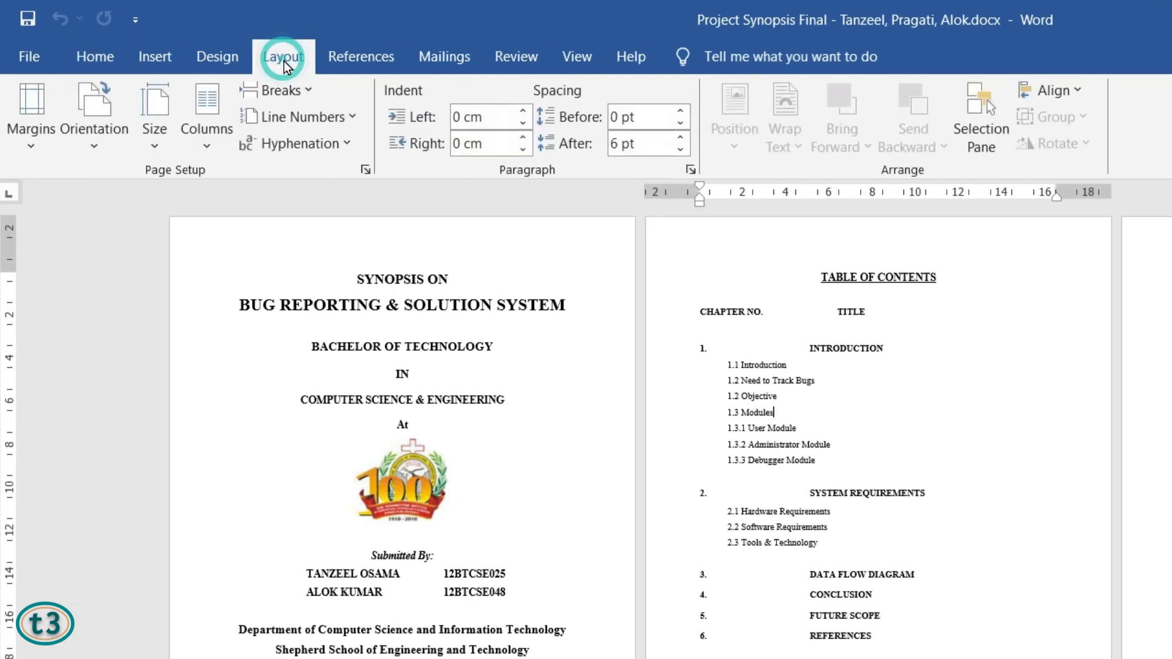
{"action": "left_click", "coordinate": [89, 144]}
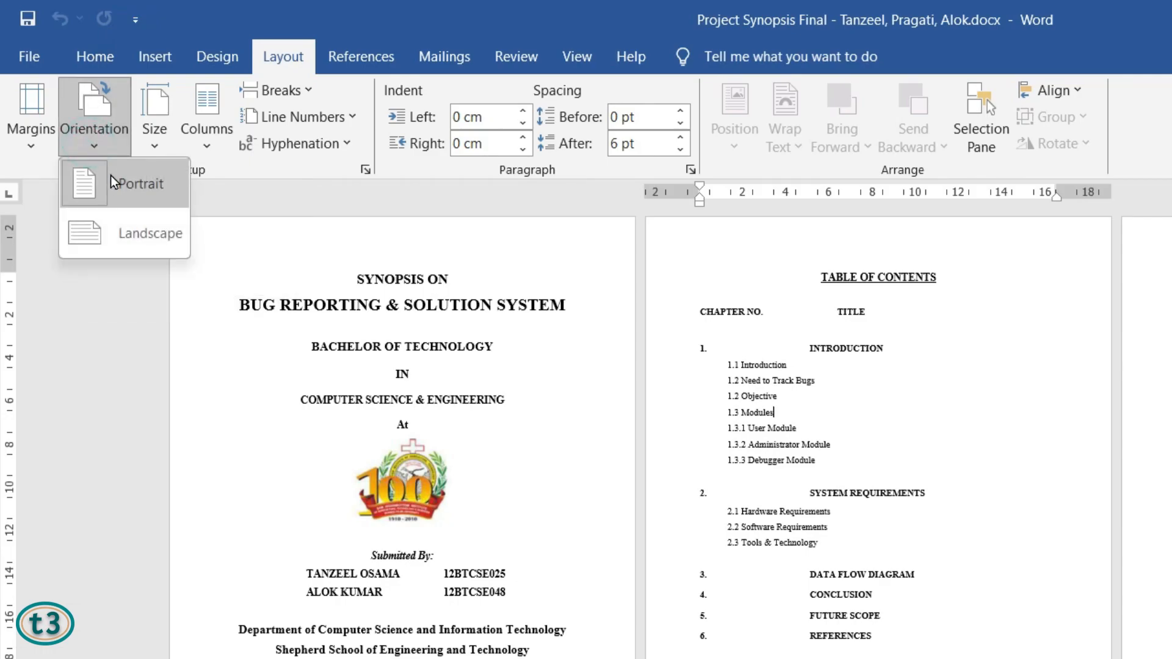
{"action": "left_click", "coordinate": [137, 247]}
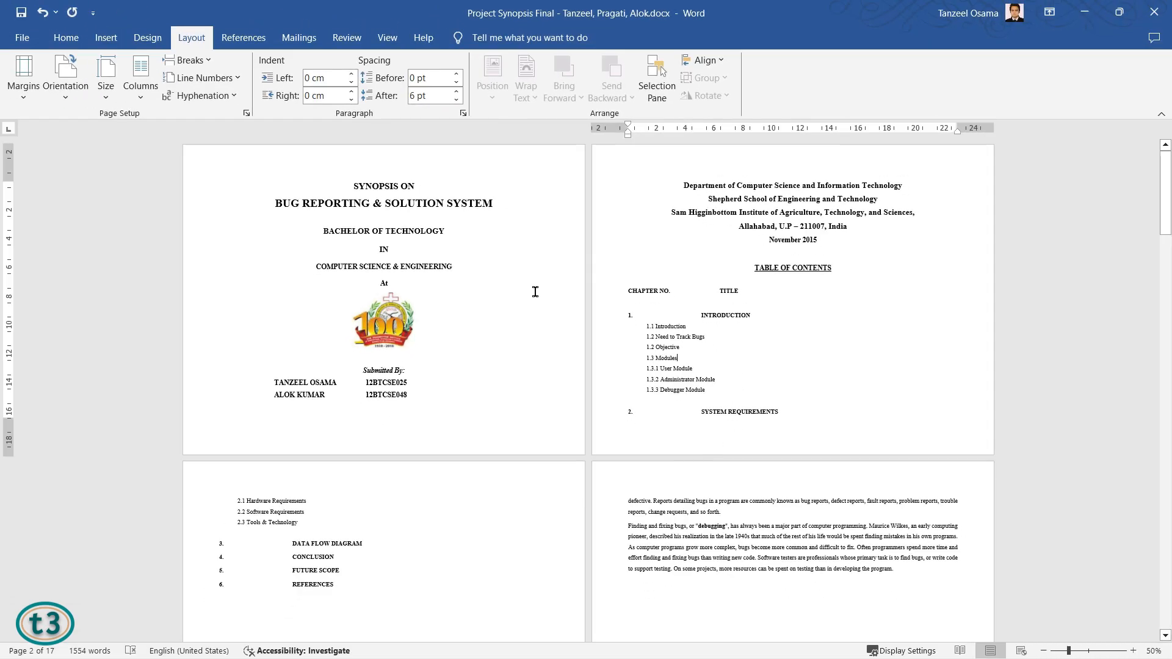
- Return the whole document to portrait orientation
{"action": "left_click_drag", "start_coordinate": [1164, 189], "coordinate": [1125, 146]}
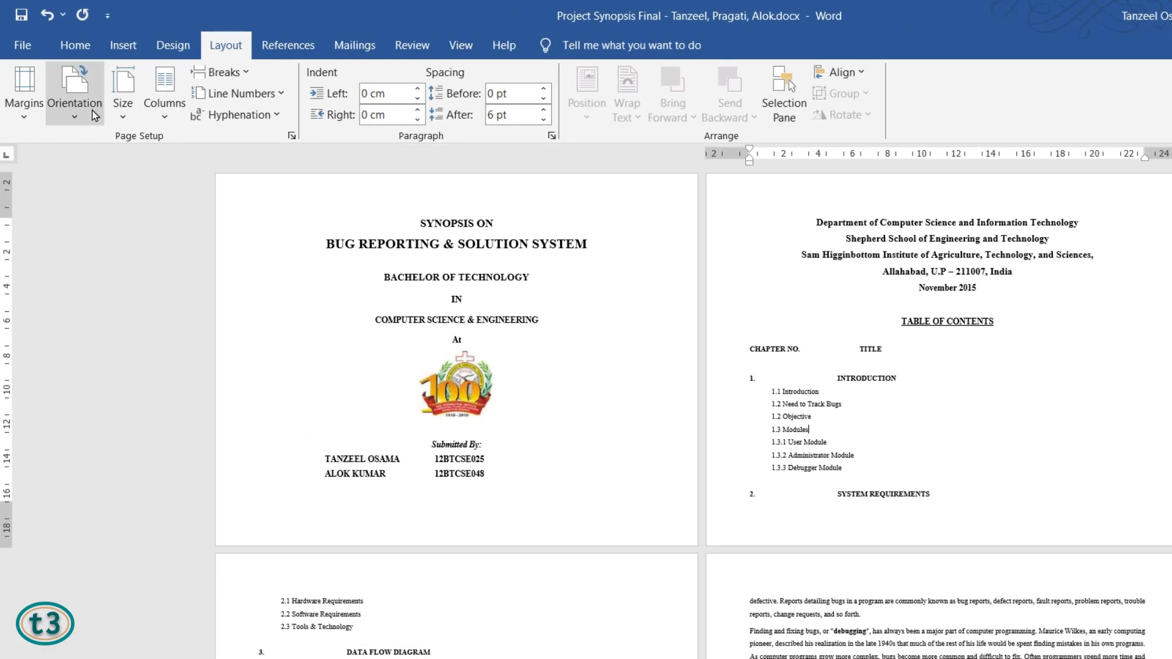
{"action": "left_click", "coordinate": [78, 88]}
{"action": "left_click", "coordinate": [97, 149]}
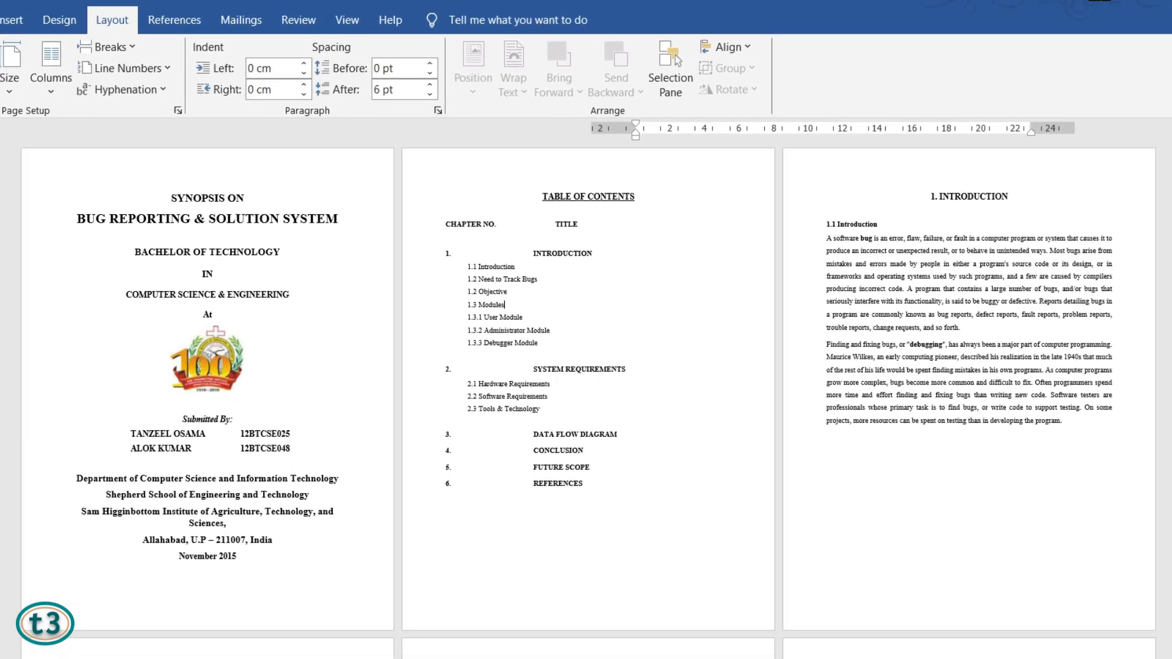
- Select all the text on the Table of Contents page and set it to landscape in Page Setup, applied to the selected text only
{"action": "left_click", "coordinate": [478, 596]}
{"action": "left_click_drag", "start_coordinate": [607, 482], "coordinate": [424, 201]}
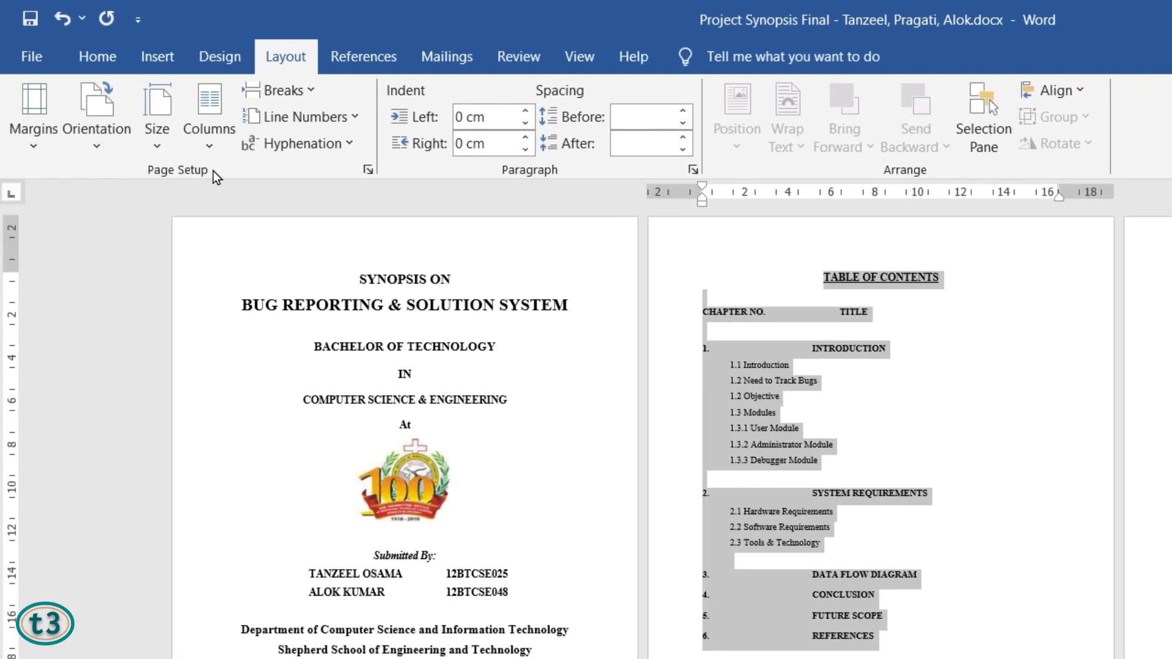
{"action": "left_click", "coordinate": [368, 169]}
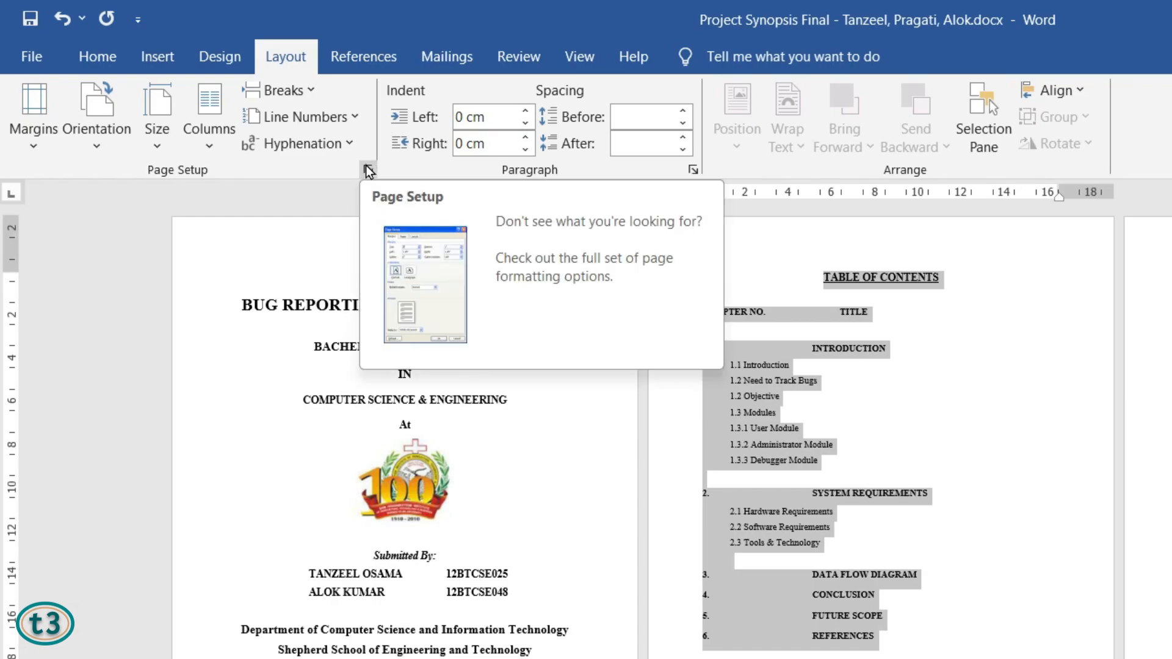
{"action": "left_click", "coordinate": [368, 170]}
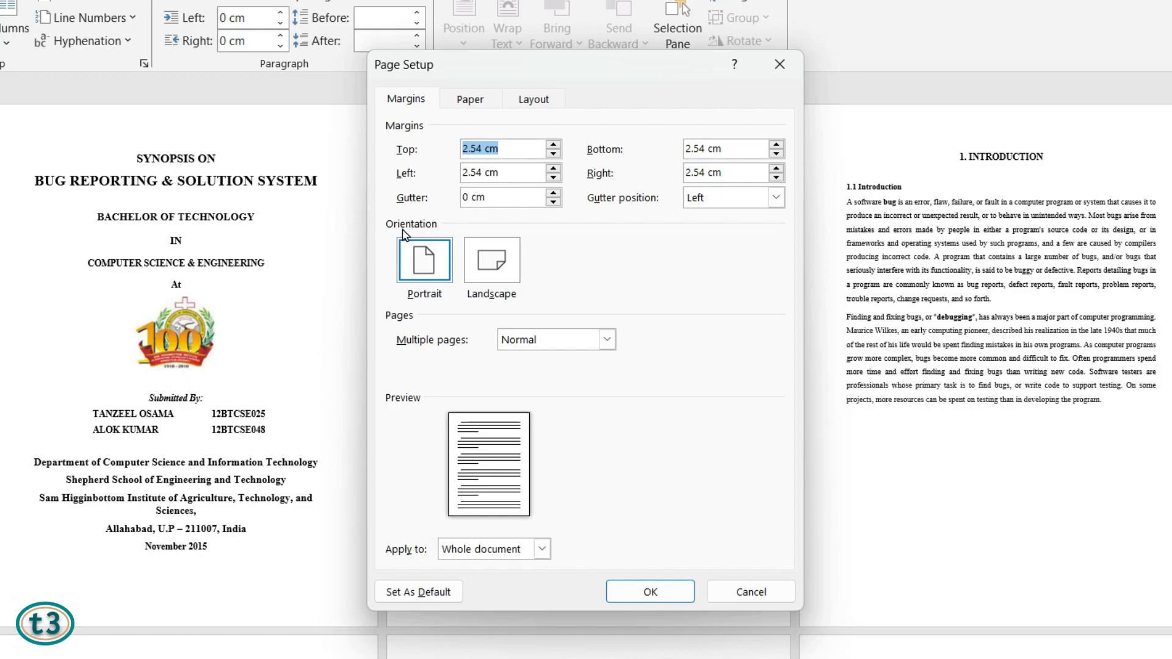
{"action": "left_click", "coordinate": [491, 265]}
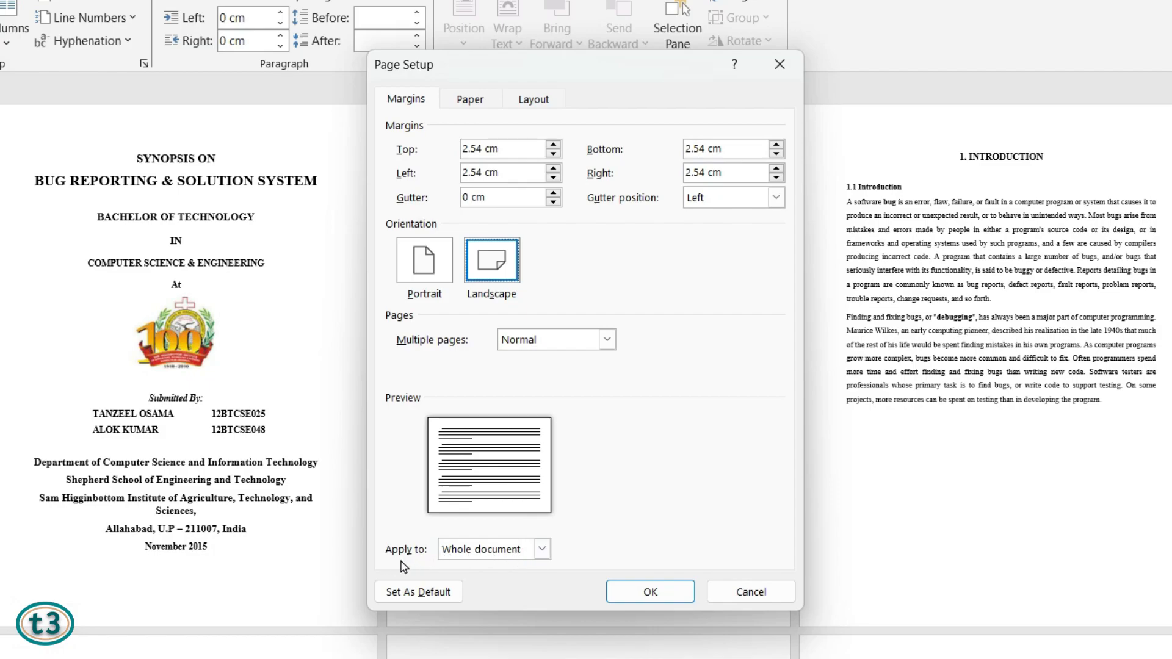
{"action": "left_click", "coordinate": [489, 557]}
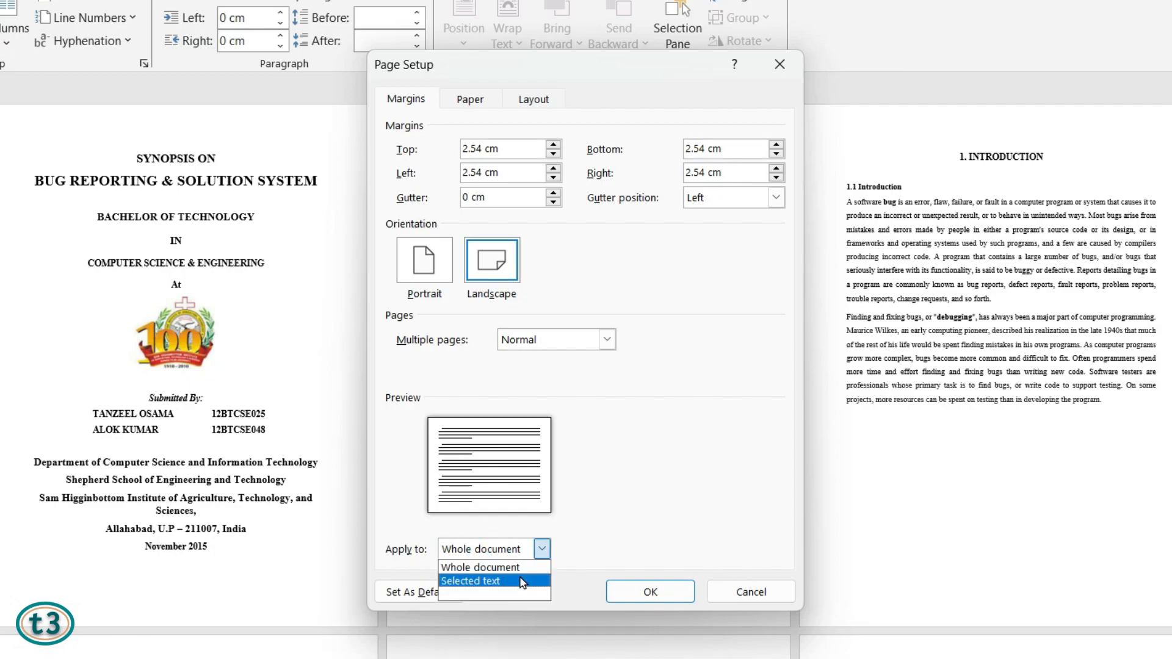
{"action": "left_click", "coordinate": [482, 583]}
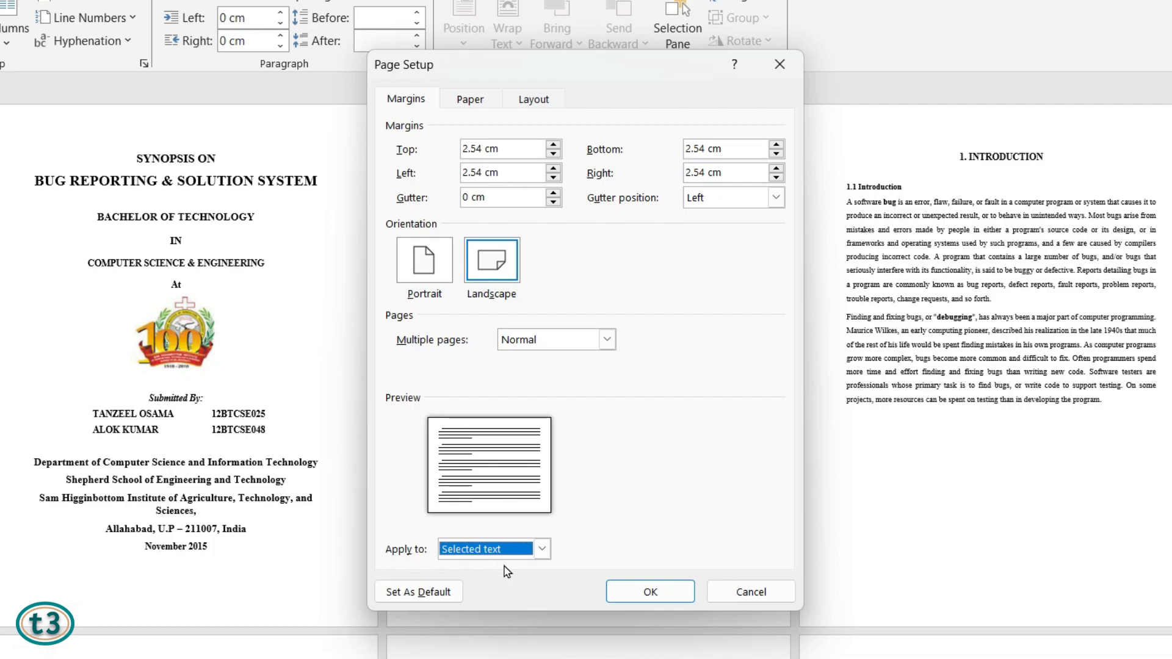
{"action": "left_click", "coordinate": [650, 592]}
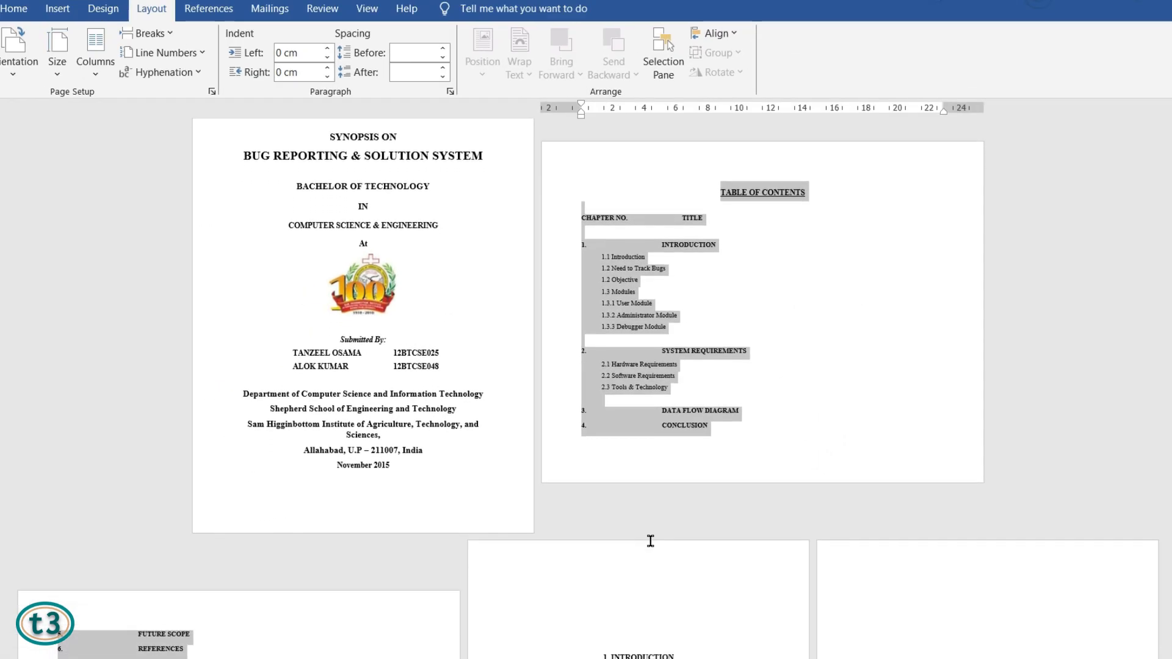
- Delete the blank lines above System Requirements and Data Flow Diagram in the table of contents so the list fits on one page
{"action": "scroll", "coordinate": [651, 541], "scroll_direction": "down", "scroll_amount": 5}
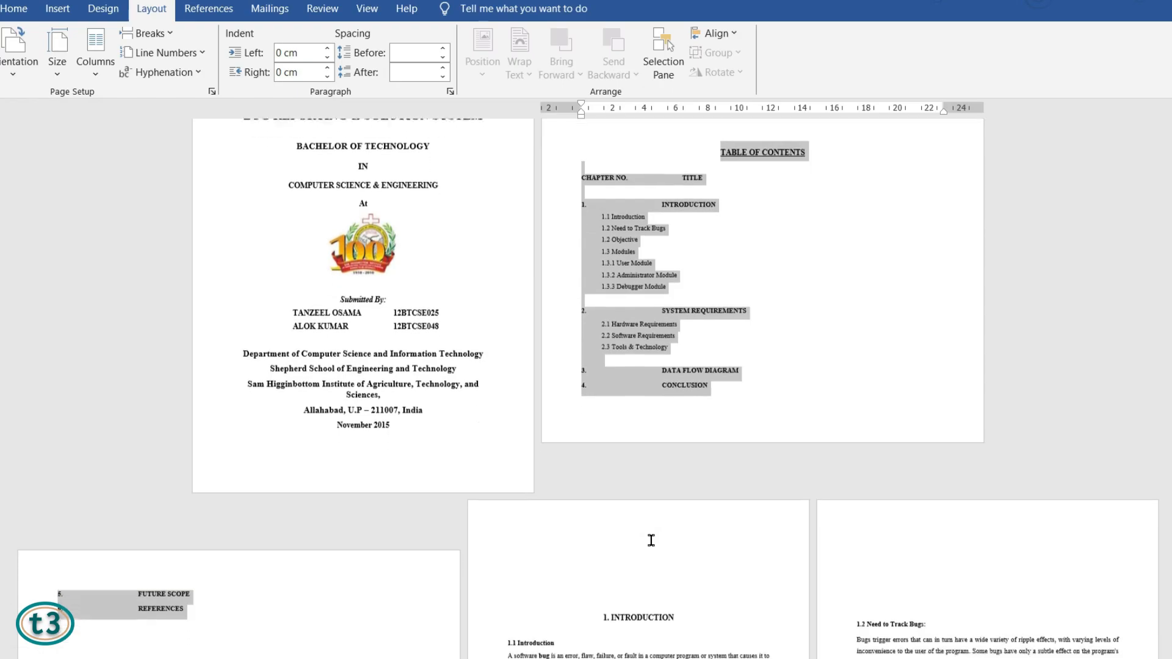
{"action": "left_click_drag", "start_coordinate": [1170, 244], "coordinate": [1168, 311]}
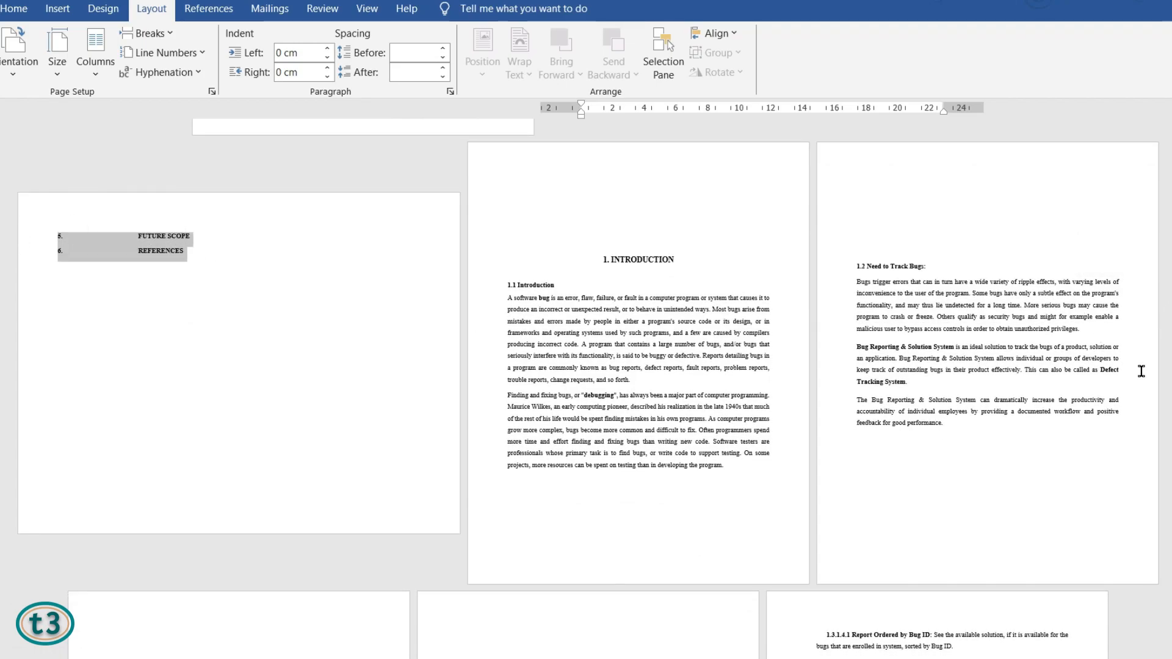
{"action": "left_click_drag", "start_coordinate": [1168, 311], "coordinate": [1168, 268]}
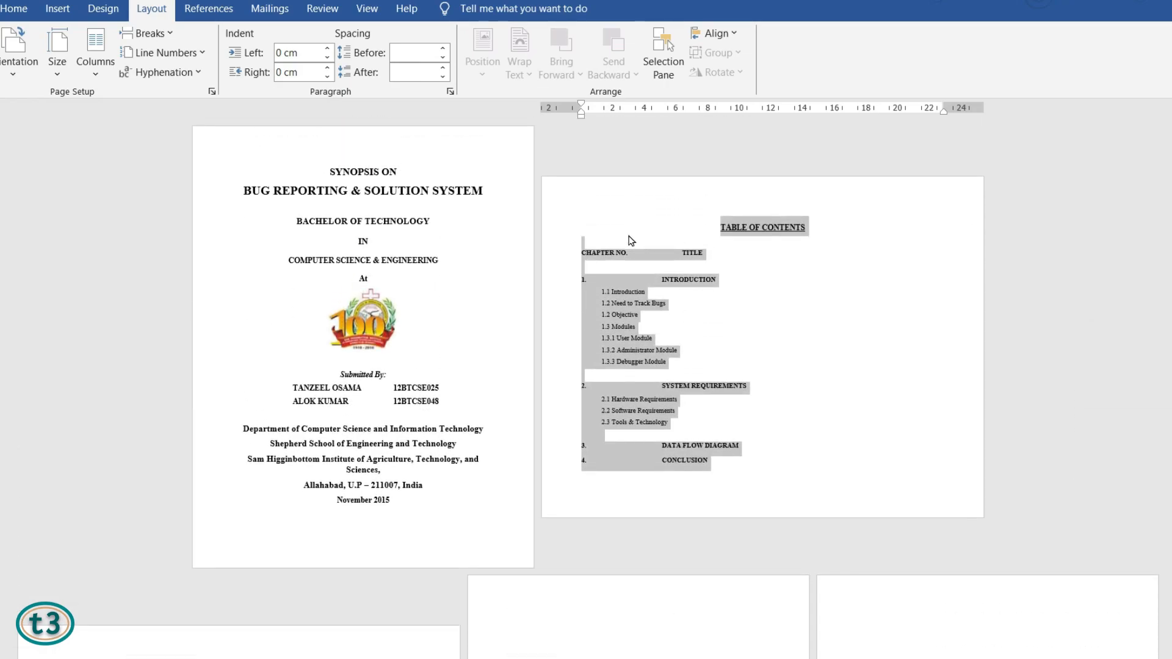
{"action": "left_click", "coordinate": [681, 242]}
{"action": "left_click", "coordinate": [682, 372]}
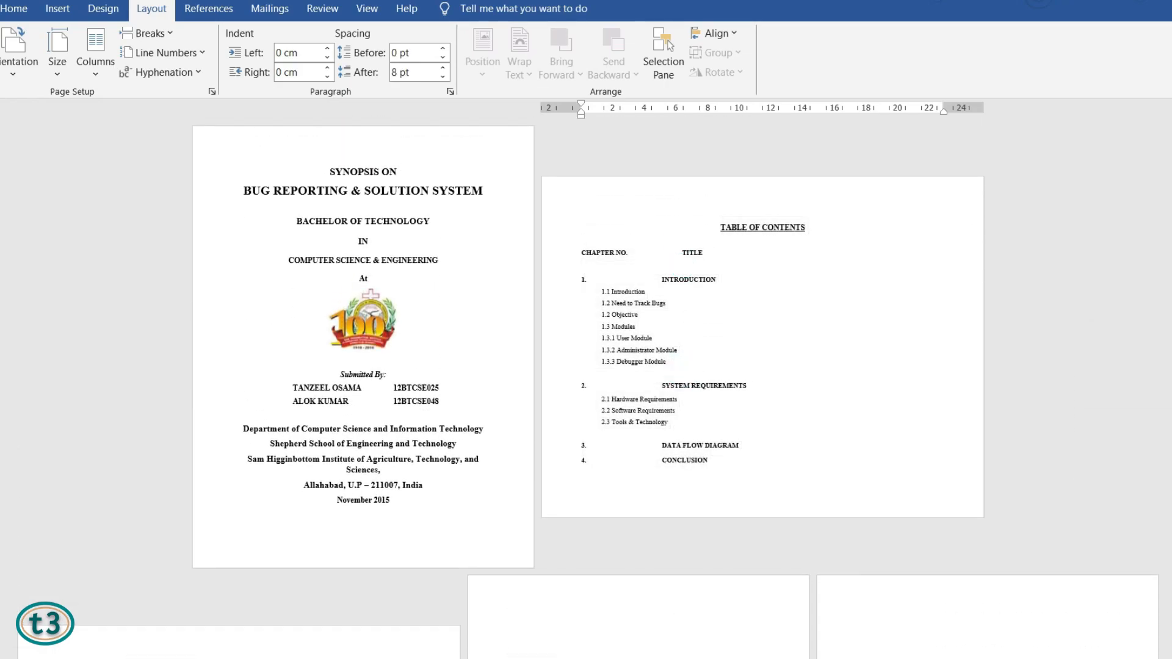
{"action": "key", "text": "BackSpace"}
{"action": "left_click", "coordinate": [668, 424]}
{"action": "key", "text": "BackSpace"}
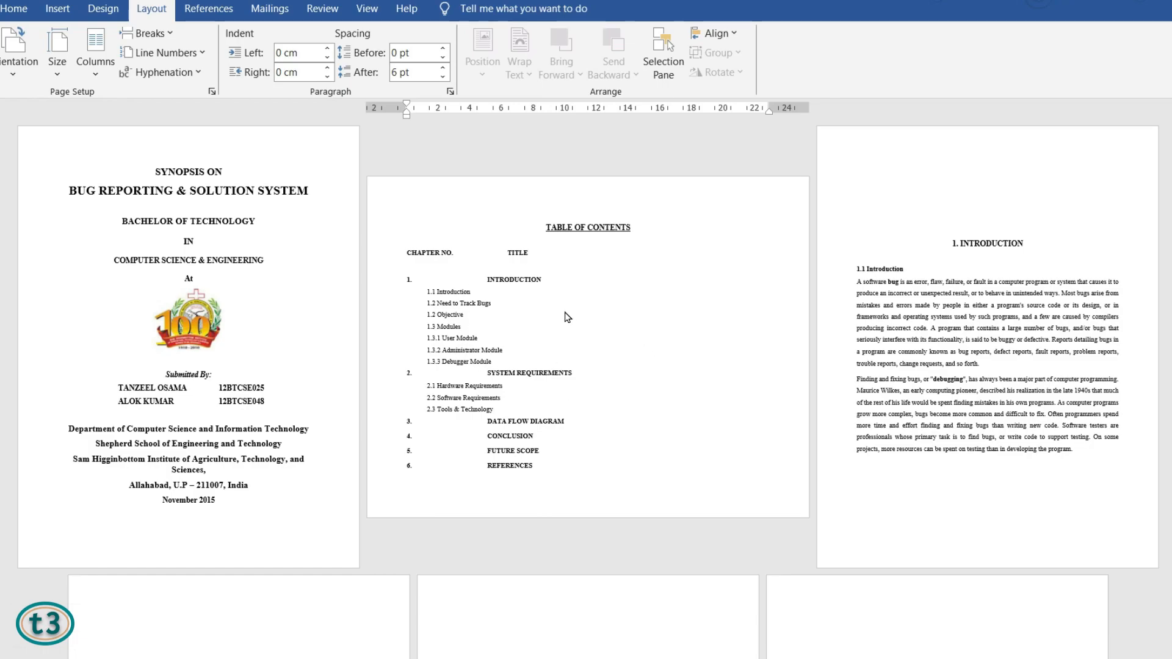
- Switch only the Table of Contents section to portrait orientation
{"action": "left_click", "coordinate": [586, 273]}
{"action": "left_click", "coordinate": [530, 348]}
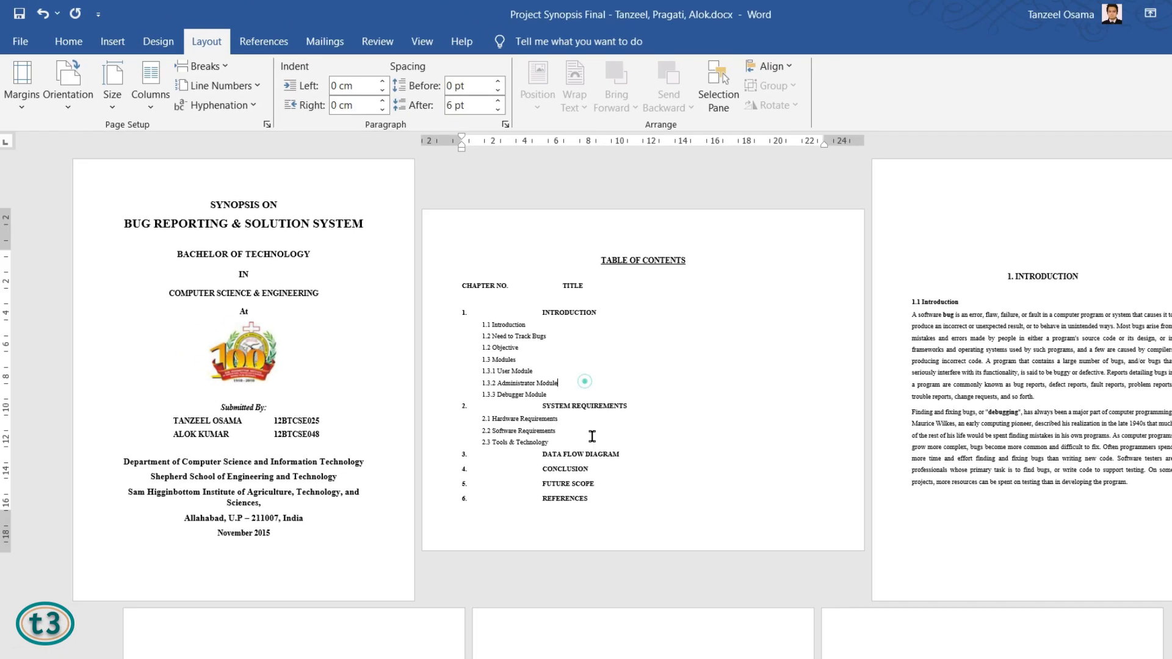
{"action": "left_click", "coordinate": [72, 105]}
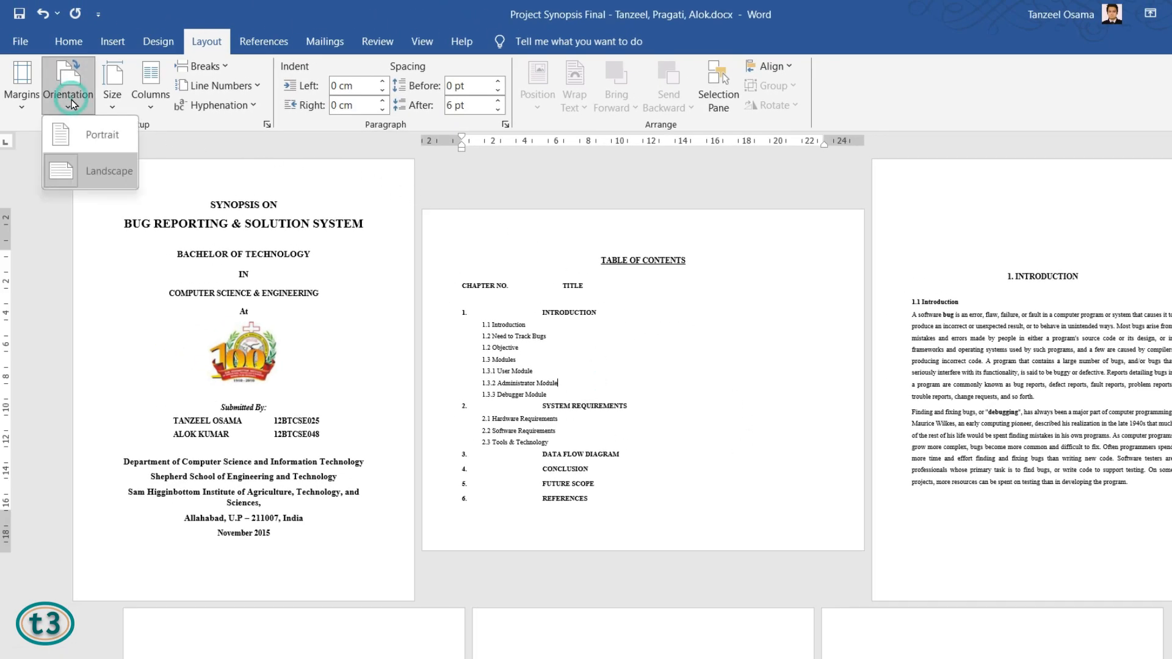
{"action": "left_click", "coordinate": [64, 144]}
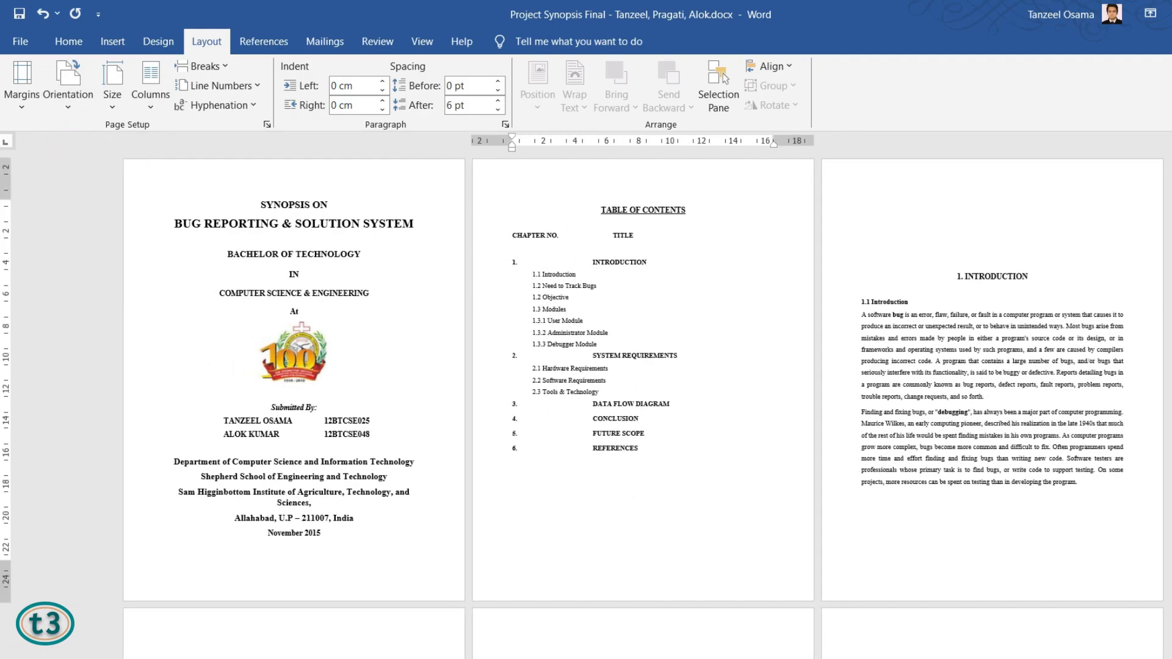
- Set the Table of Contents section back to landscape orientation
{"action": "left_click", "coordinate": [631, 399]}
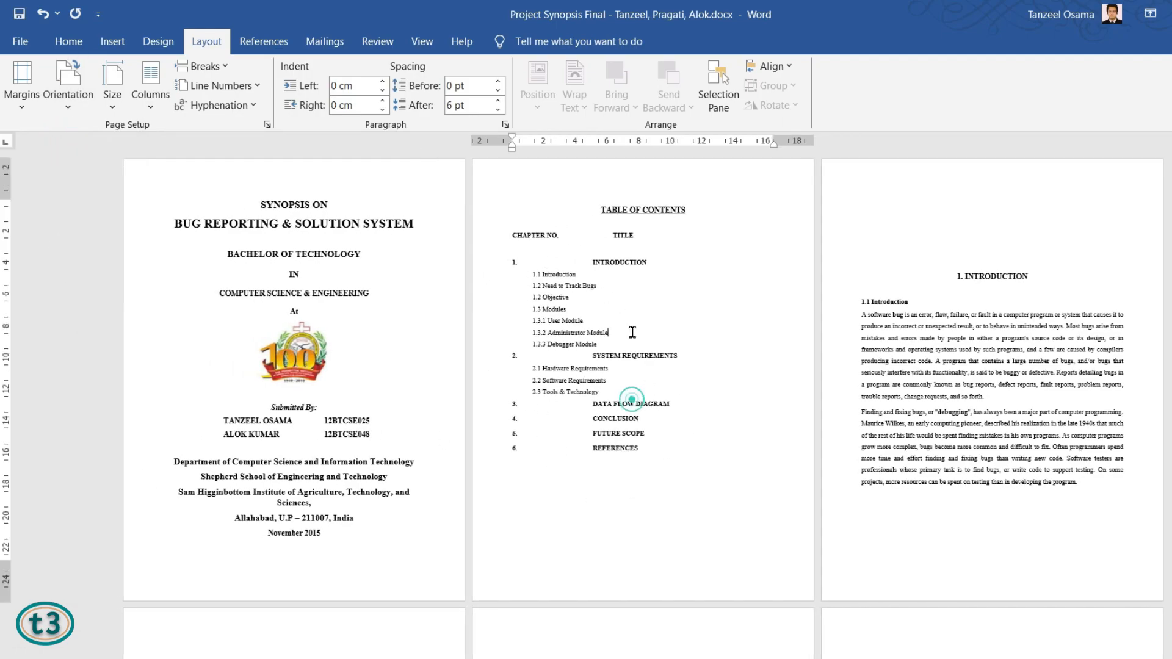
{"action": "left_click", "coordinate": [60, 109]}
{"action": "left_click", "coordinate": [78, 170]}
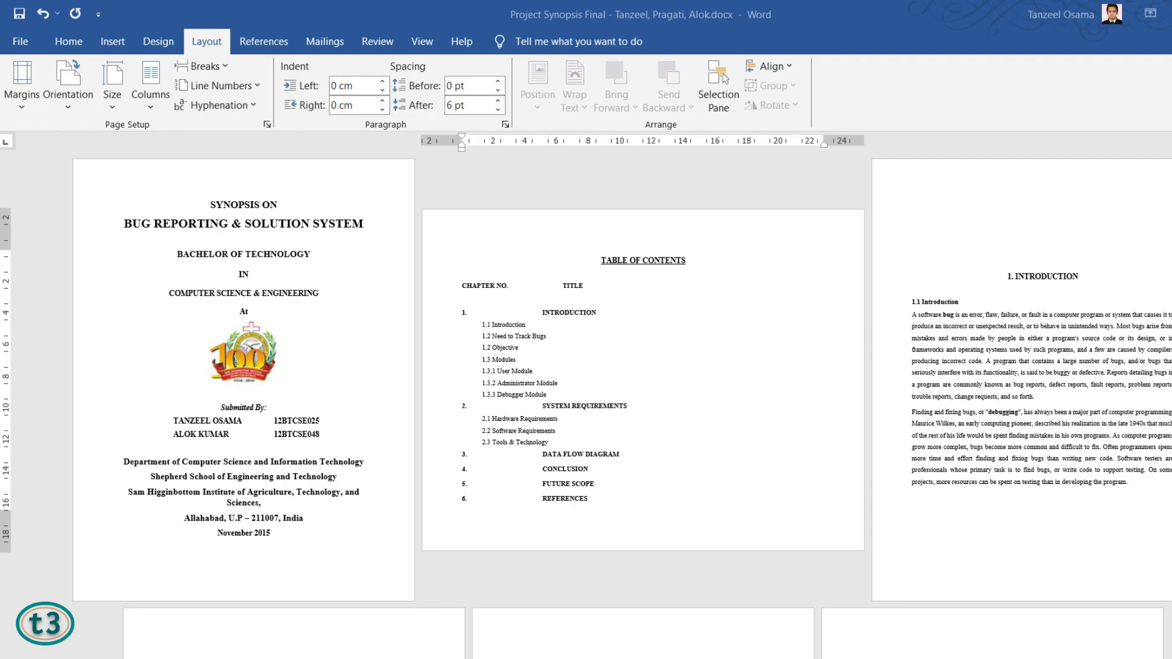
- Set landscape orientation from the "3. CONCLUSION" heading onward, using Page Setup applied to This point forward
{"action": "scroll", "coordinate": [610, 366], "scroll_direction": "down", "scroll_amount": 2}
{"action": "left_click_drag", "start_coordinate": [1171, 183], "coordinate": [1171, 252]}
{"action": "left_click_drag", "start_coordinate": [1171, 416], "coordinate": [1158, 391]}
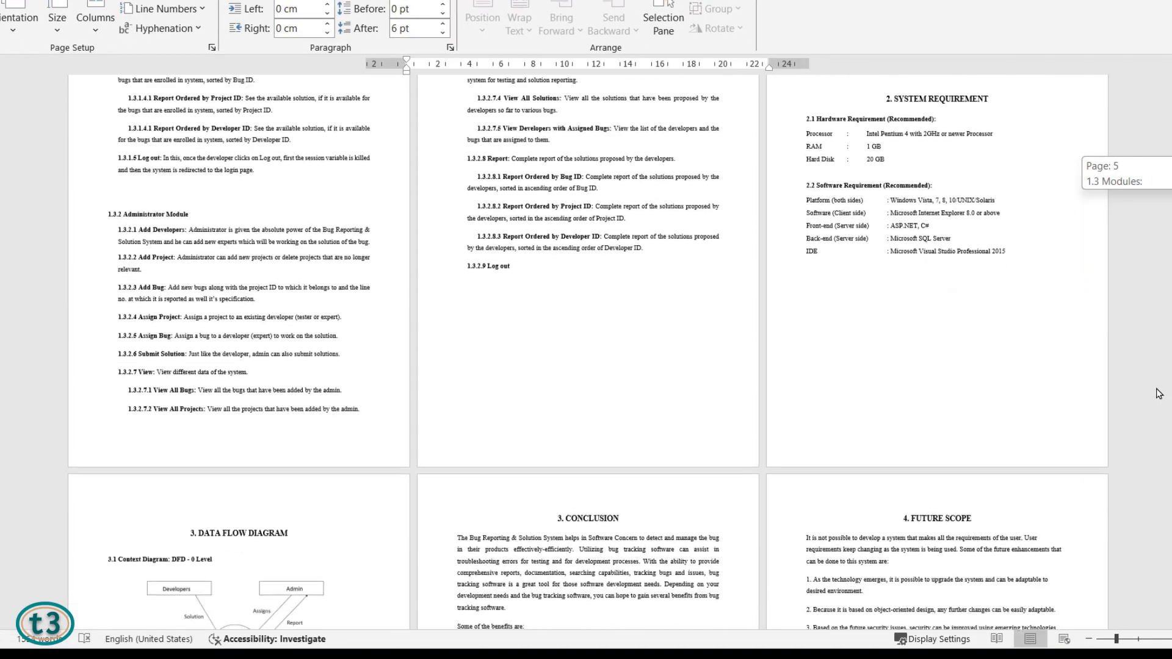
{"action": "scroll", "coordinate": [675, 469], "scroll_direction": "down", "scroll_amount": 6}
{"action": "scroll", "coordinate": [675, 469], "scroll_direction": "down", "scroll_amount": 5}
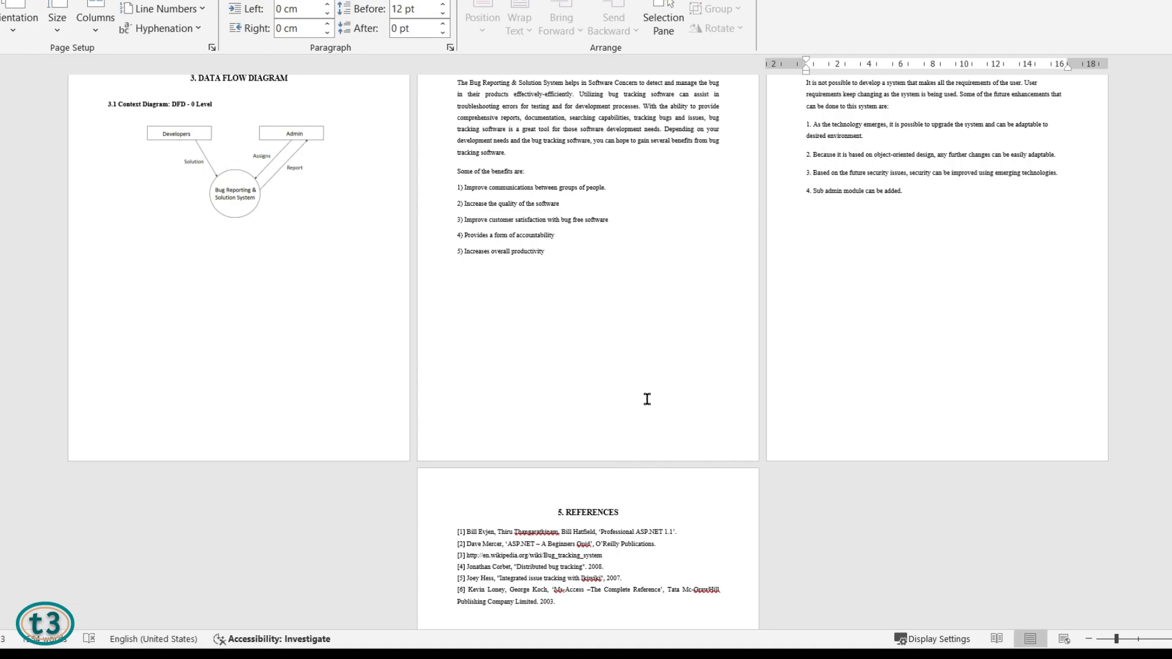
{"action": "scroll", "coordinate": [646, 387], "scroll_direction": "up", "scroll_amount": 1}
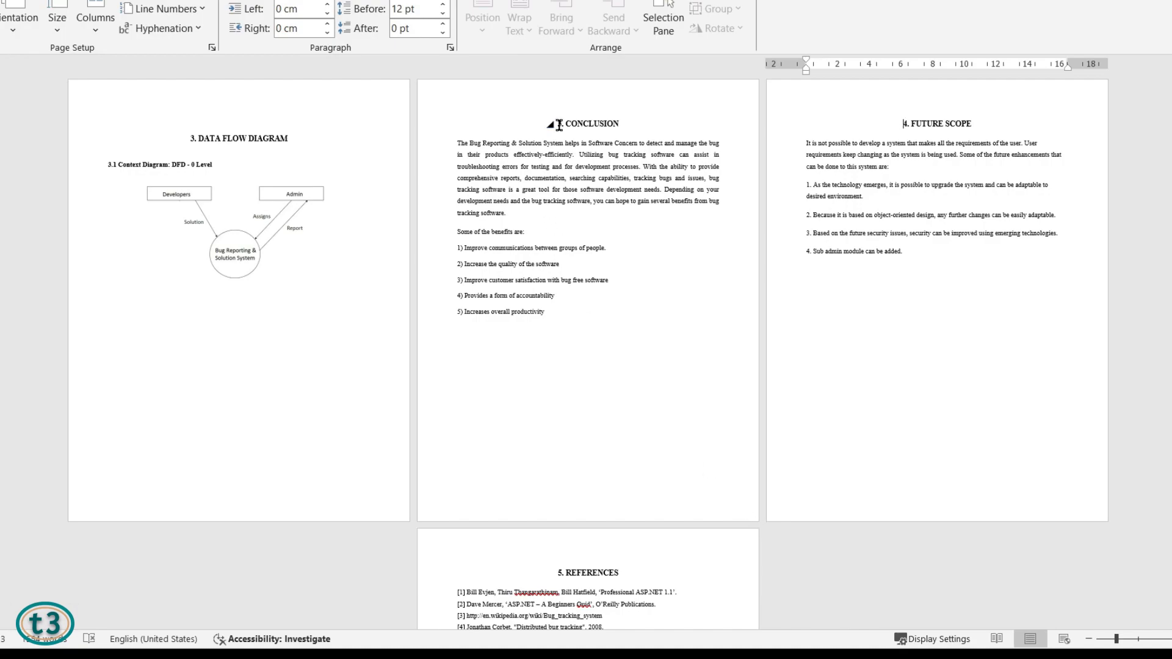
{"action": "left_click", "coordinate": [501, 121]}
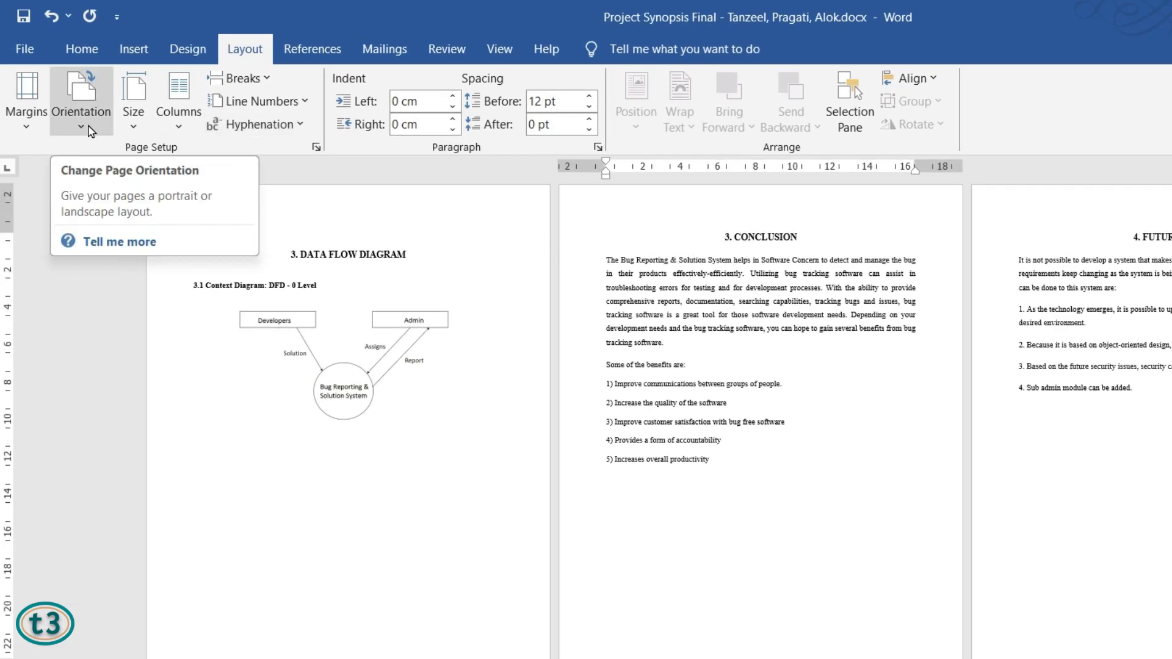
{"action": "left_click", "coordinate": [316, 148]}
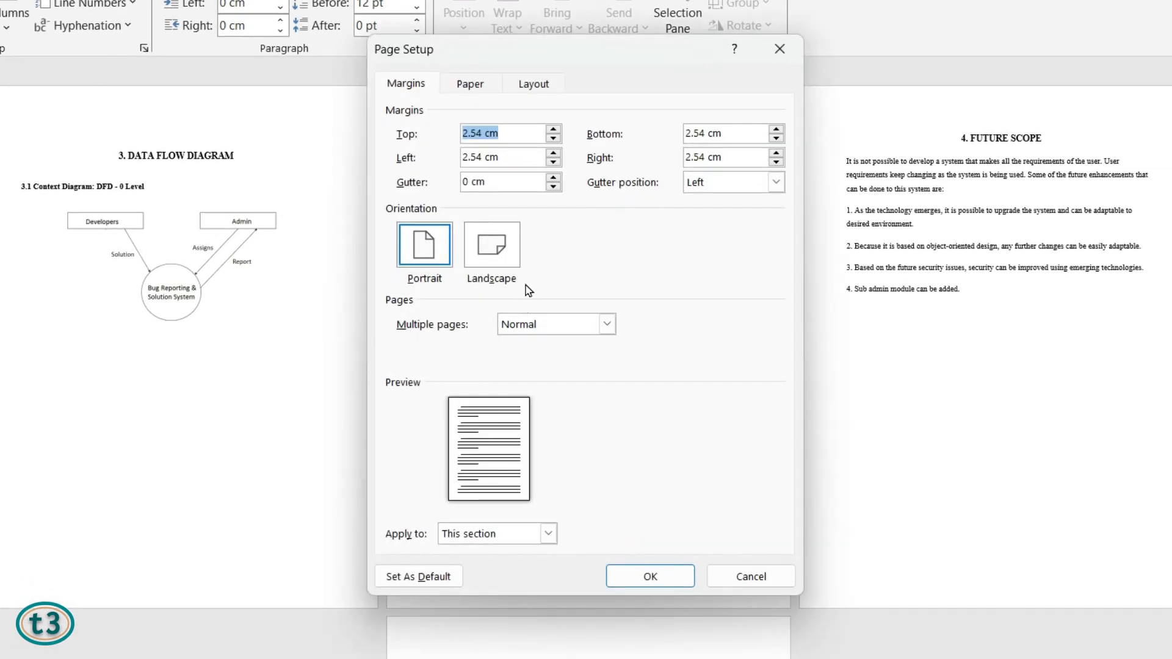
{"action": "left_click", "coordinate": [479, 255]}
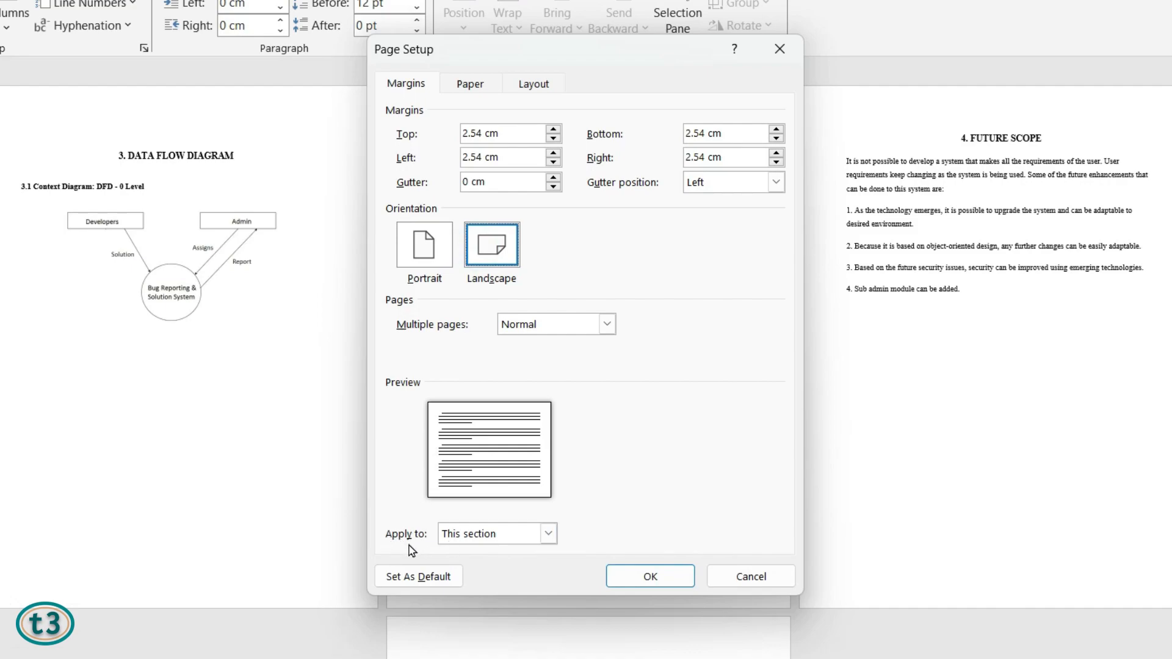
{"action": "left_click", "coordinate": [540, 534]}
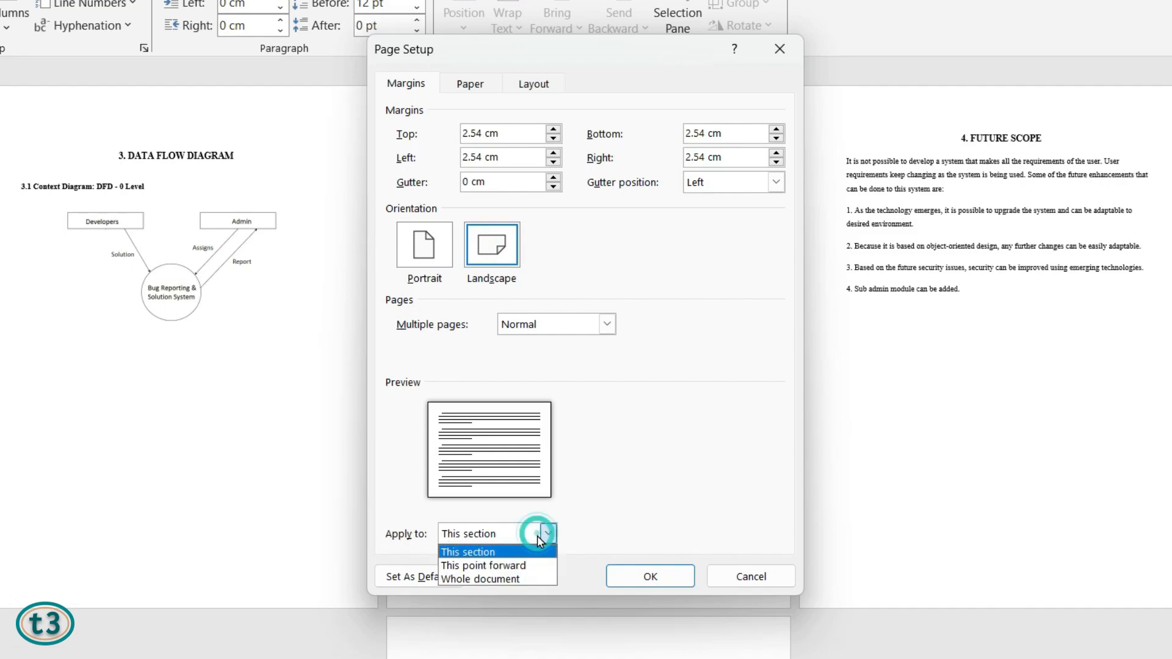
{"action": "left_click", "coordinate": [531, 568]}
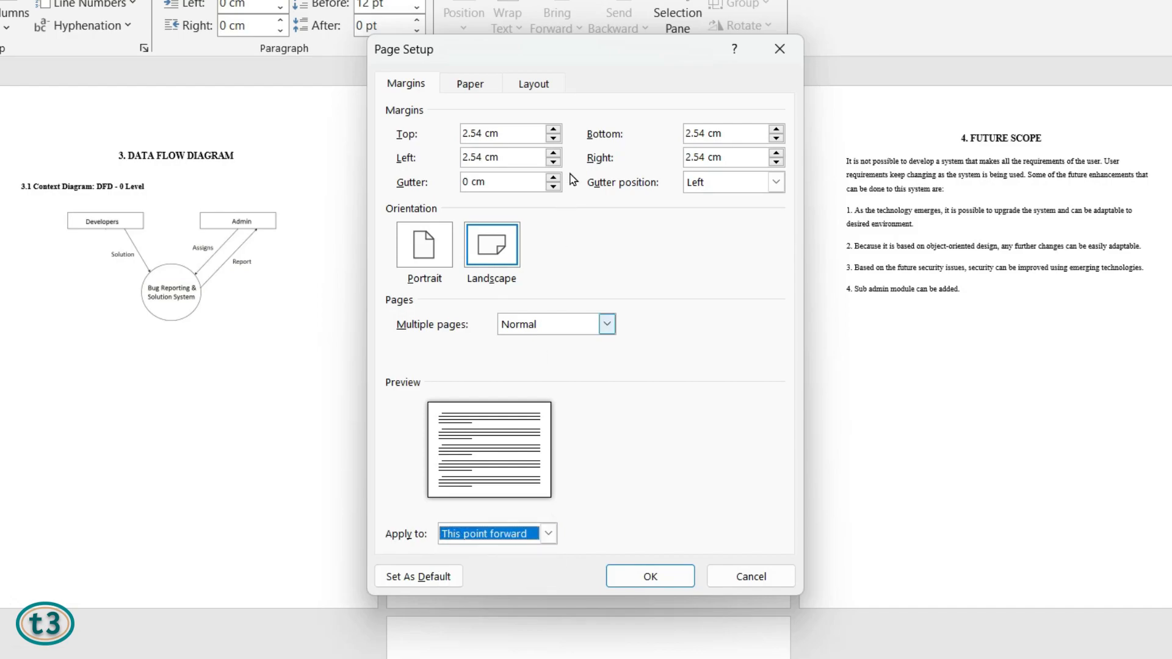
{"action": "left_click_drag", "start_coordinate": [577, 53], "coordinate": [186, 91]}
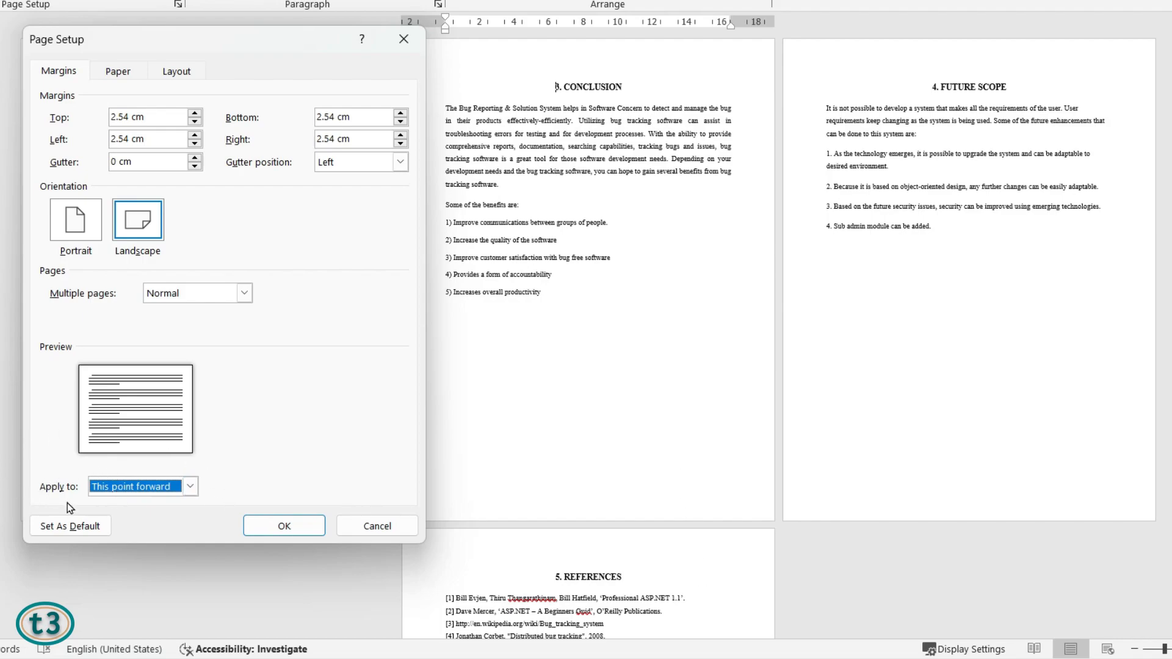
{"action": "left_click", "coordinate": [277, 532]}
{"action": "scroll", "coordinate": [813, 408], "scroll_direction": "down", "scroll_amount": 5}
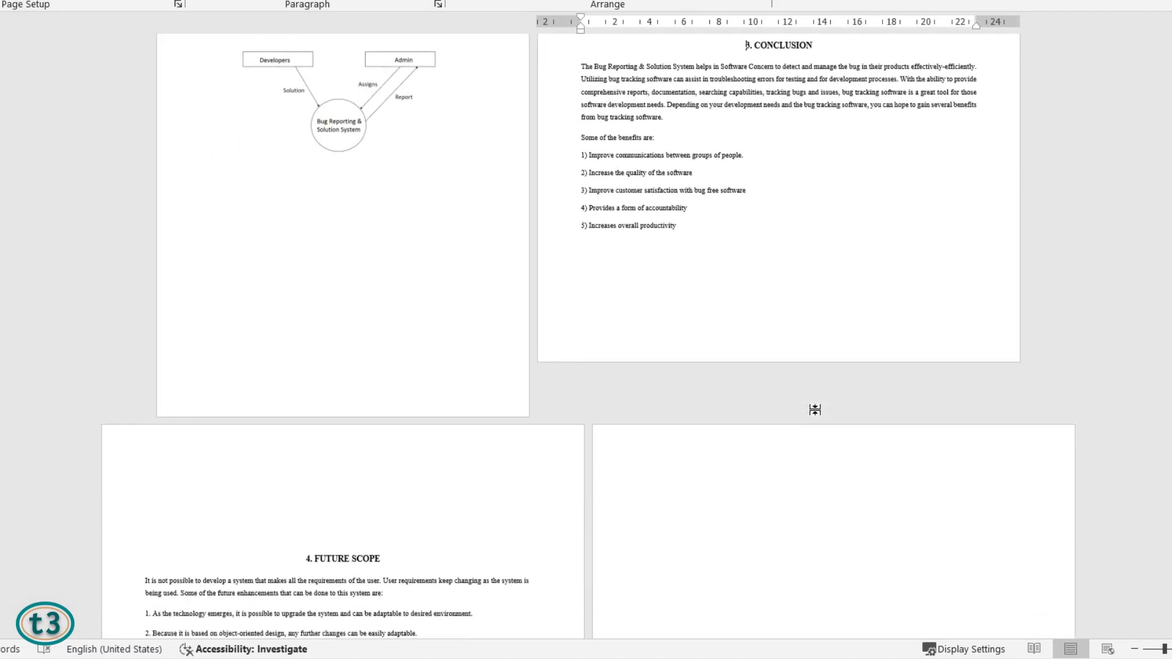
{"action": "left_click_drag", "start_coordinate": [1154, 492], "coordinate": [1147, 606]}
{"action": "left_click_drag", "start_coordinate": [1143, 555], "coordinate": [1085, 500]}
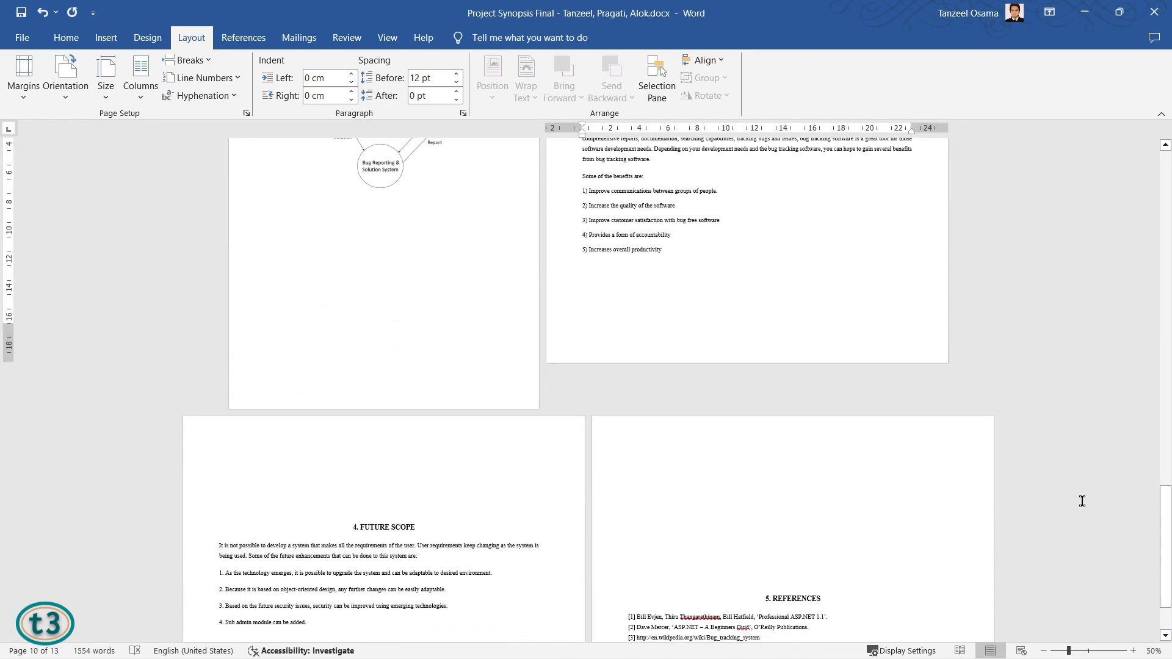
- Switch the section starting at the "3. CONCLUSION" heading to portrait orientation
{"action": "scroll", "coordinate": [640, 446], "scroll_direction": "up", "scroll_amount": 1}
{"action": "scroll", "coordinate": [640, 446], "scroll_direction": "up", "scroll_amount": 2}
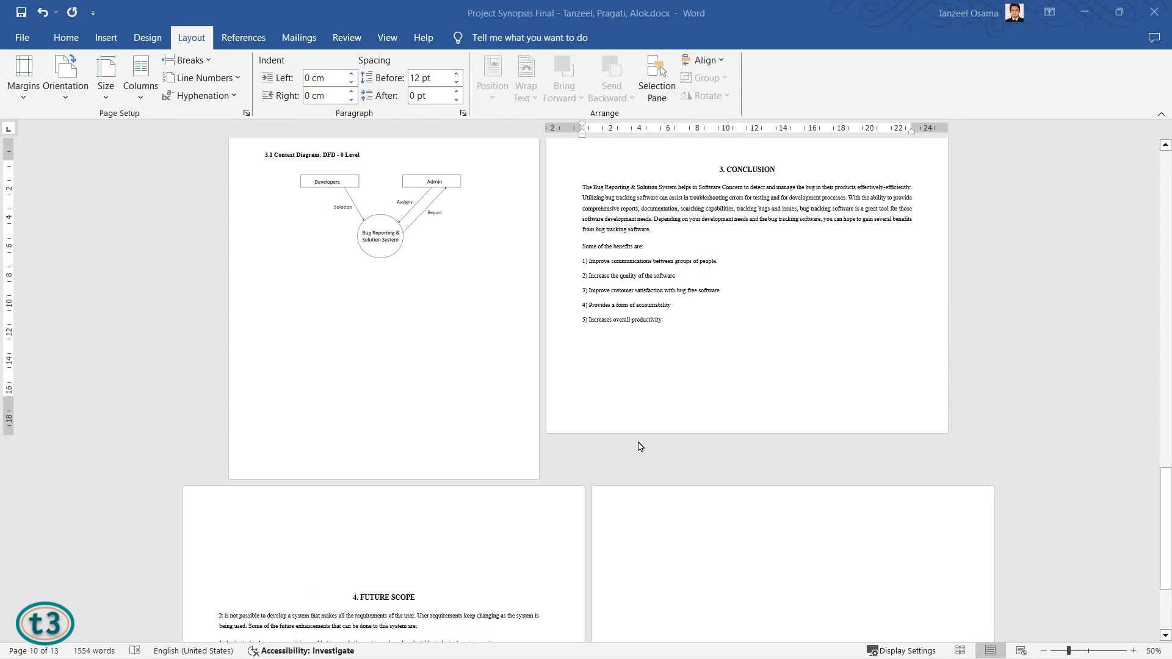
{"action": "left_click", "coordinate": [708, 187]}
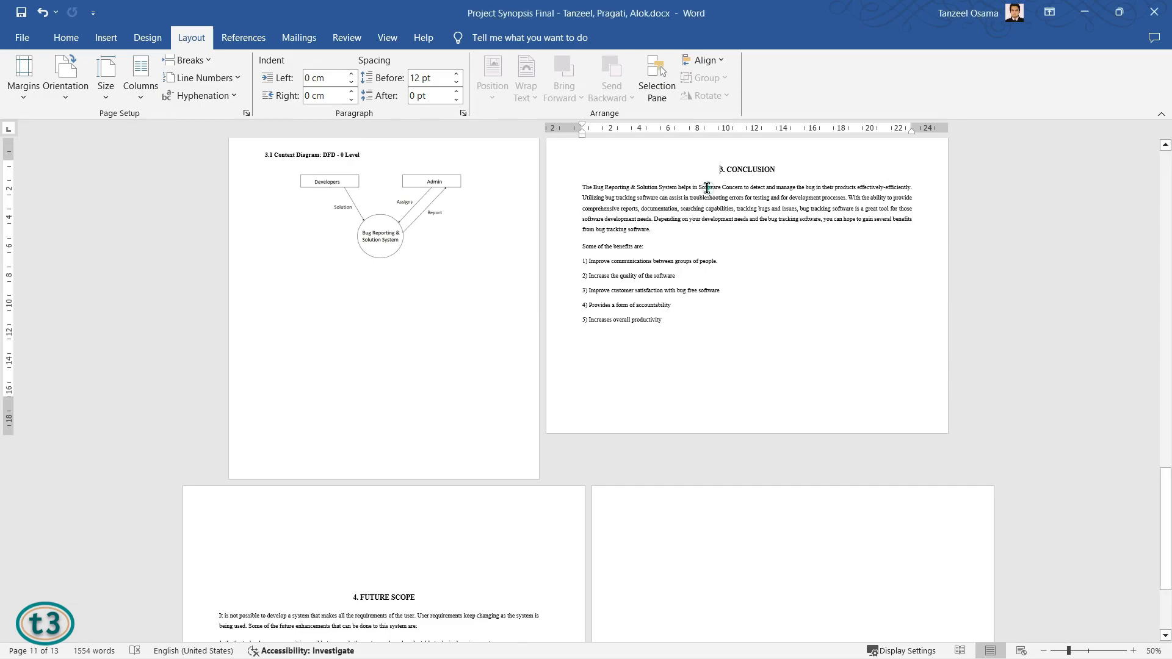
{"action": "left_click", "coordinate": [65, 94]}
{"action": "left_click", "coordinate": [84, 125]}
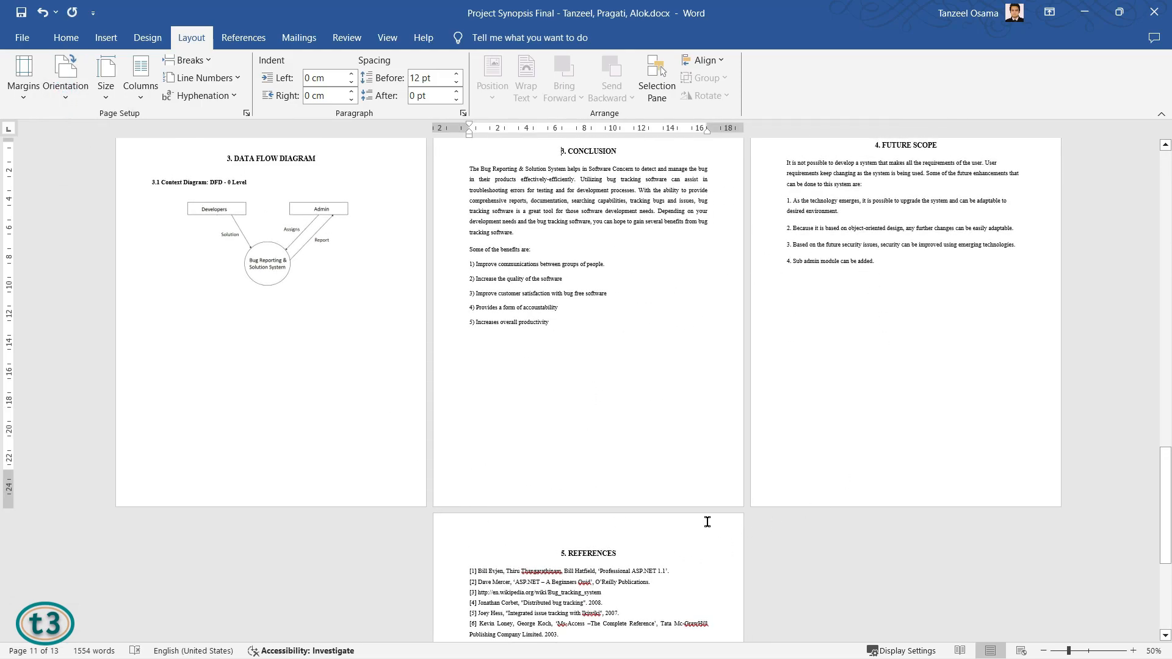
- Set the section from the "3. CONCLUSION" heading onward back to landscape orientation
{"action": "left_click", "coordinate": [78, 104]}
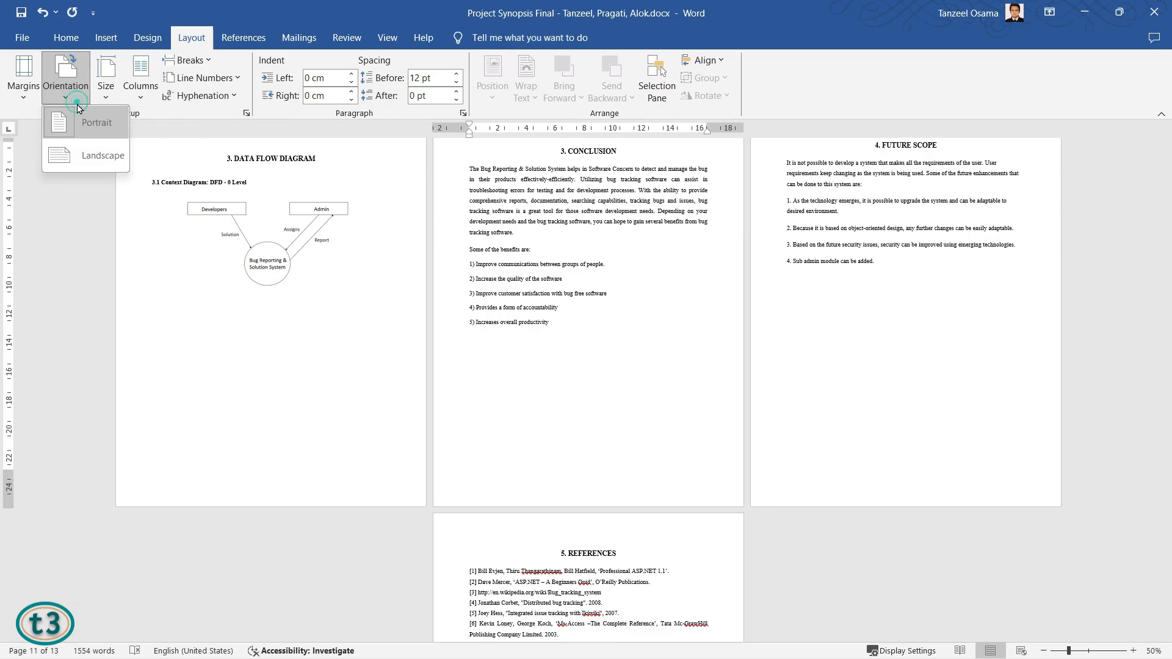
{"action": "left_click", "coordinate": [79, 164]}
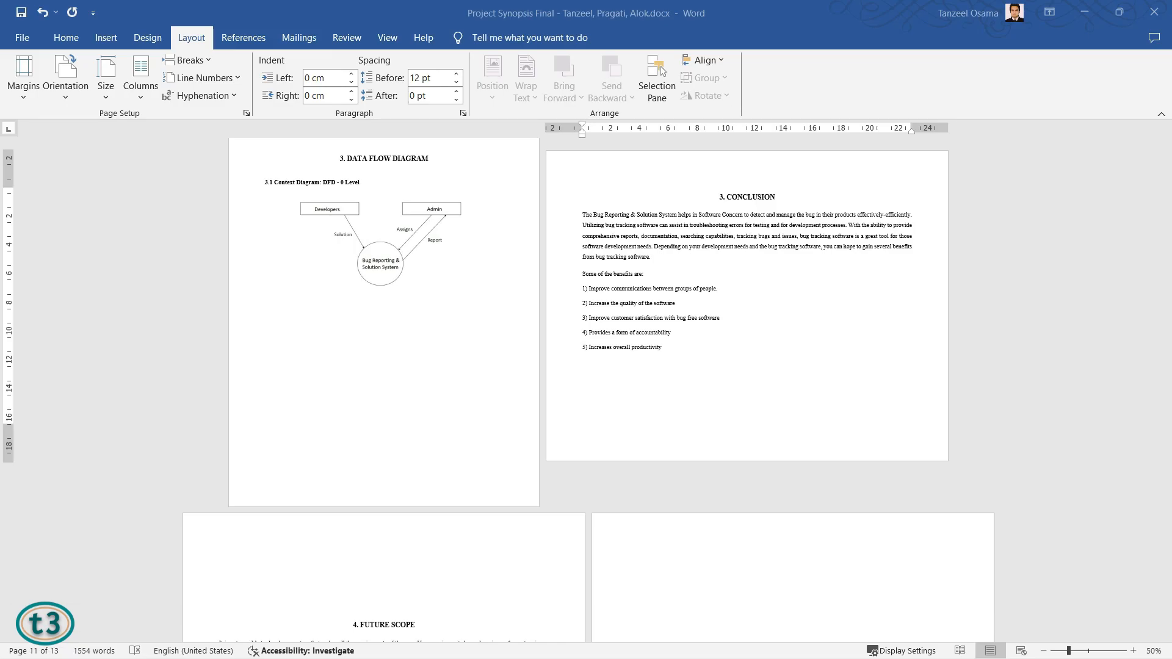
{"action": "scroll", "coordinate": [1006, 356], "scroll_direction": "up", "scroll_amount": 5}
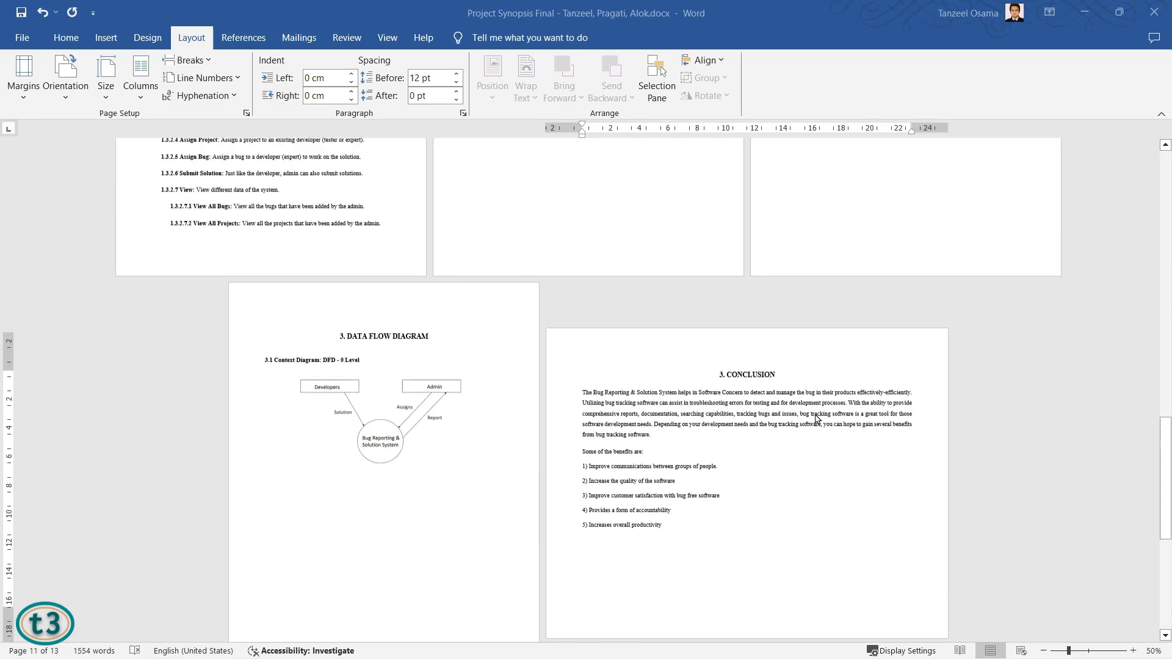
- Show the paragraph marks and other hidden formatting symbols throughout the document
{"action": "left_click_drag", "start_coordinate": [1165, 411], "coordinate": [1159, 149]}
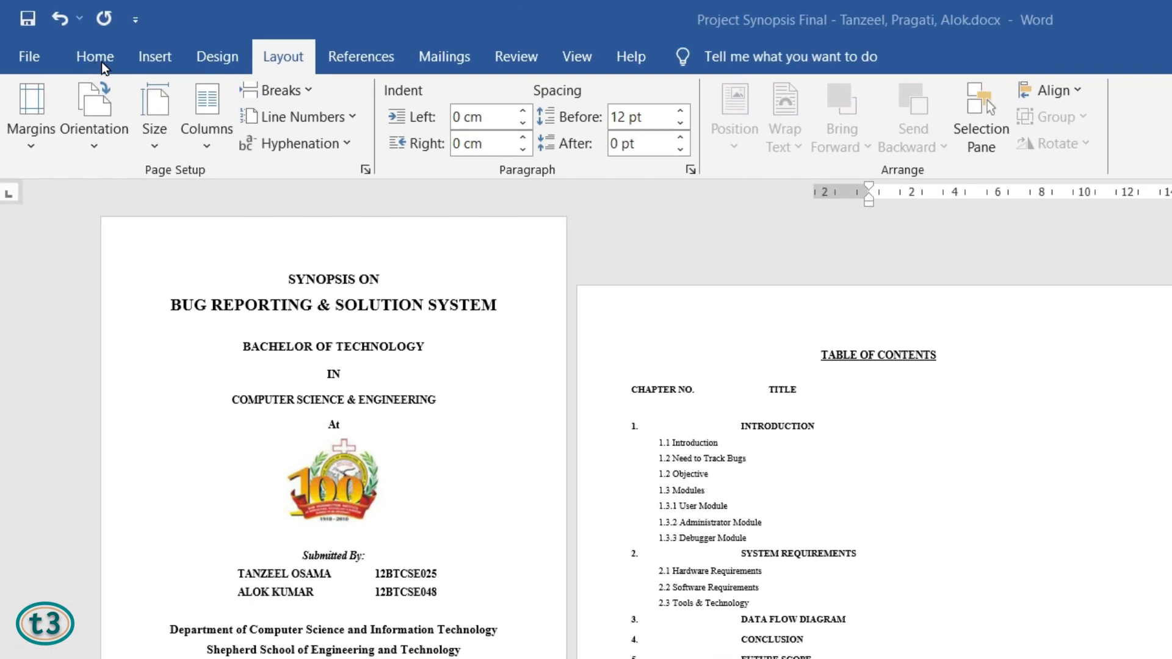
{"action": "left_click", "coordinate": [98, 56]}
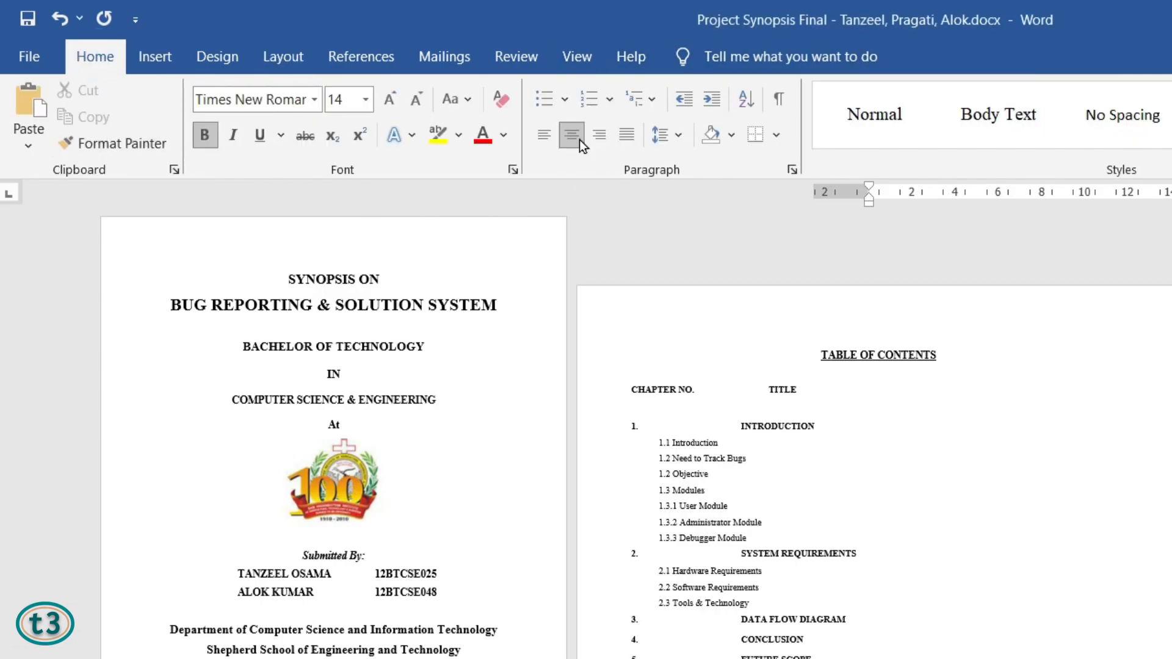
{"action": "left_click", "coordinate": [776, 103]}
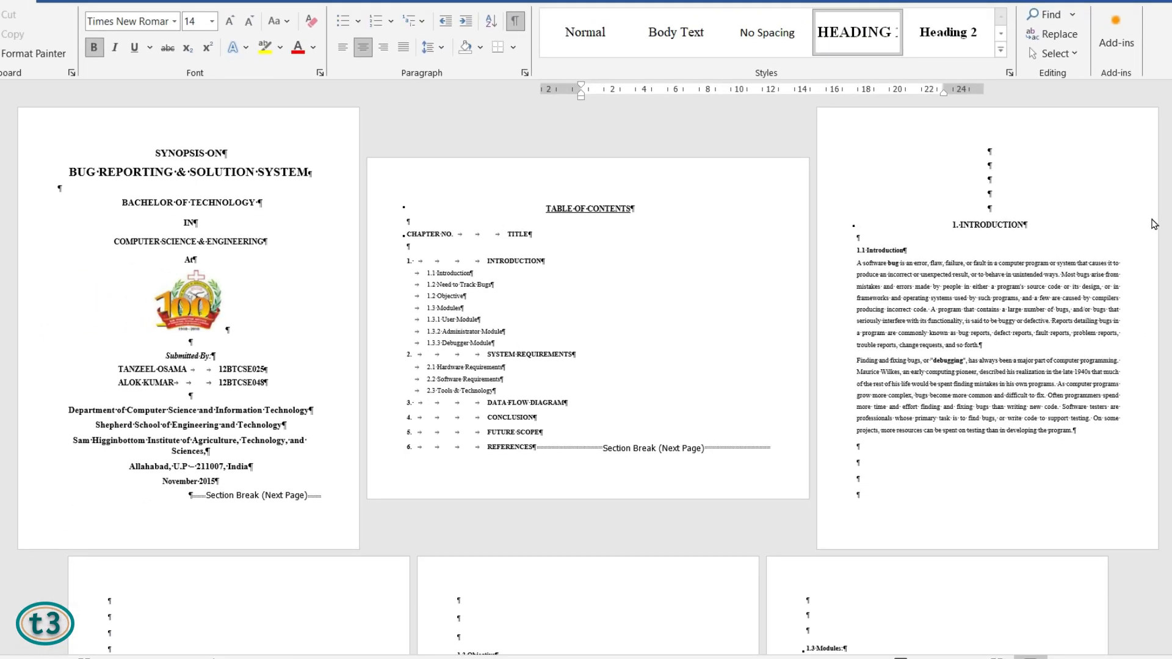
- Examine where the section breaks sit across the document, especially around the Data Flow Diagram, Conclusion, Future Scope and References pages
{"action": "scroll", "coordinate": [1151, 218], "scroll_direction": "down", "scroll_amount": 3}
{"action": "left_click_drag", "start_coordinate": [1171, 218], "coordinate": [1171, 588]}
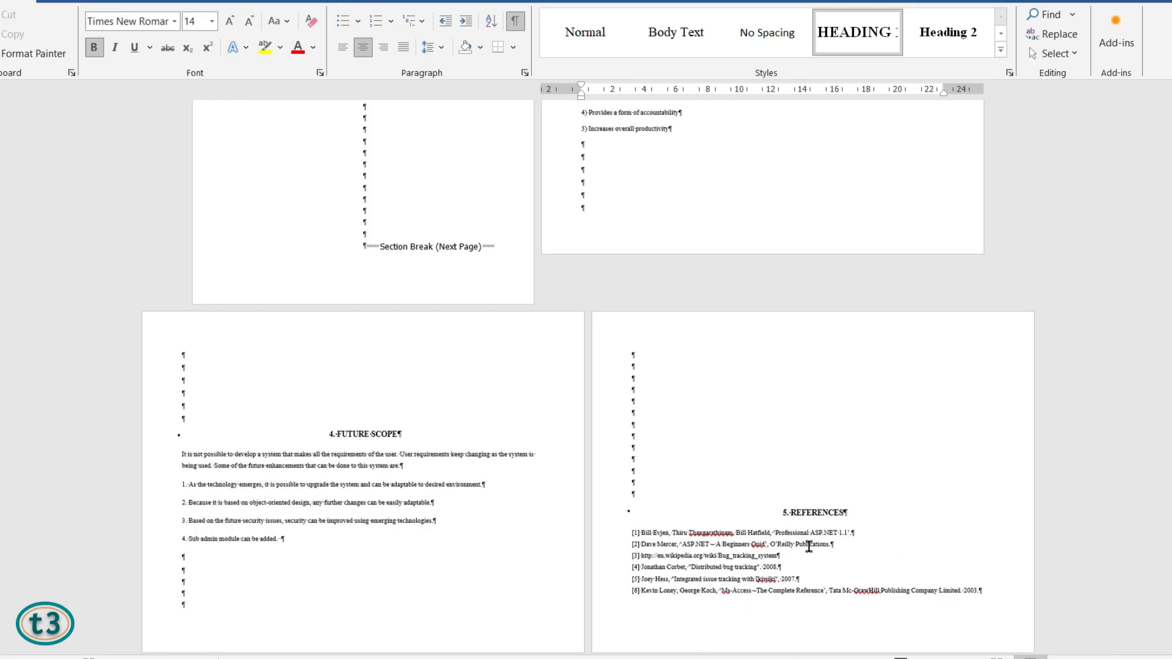
{"action": "scroll", "coordinate": [809, 546], "scroll_direction": "up", "scroll_amount": 5}
{"action": "scroll", "coordinate": [809, 546], "scroll_direction": "up", "scroll_amount": 1}
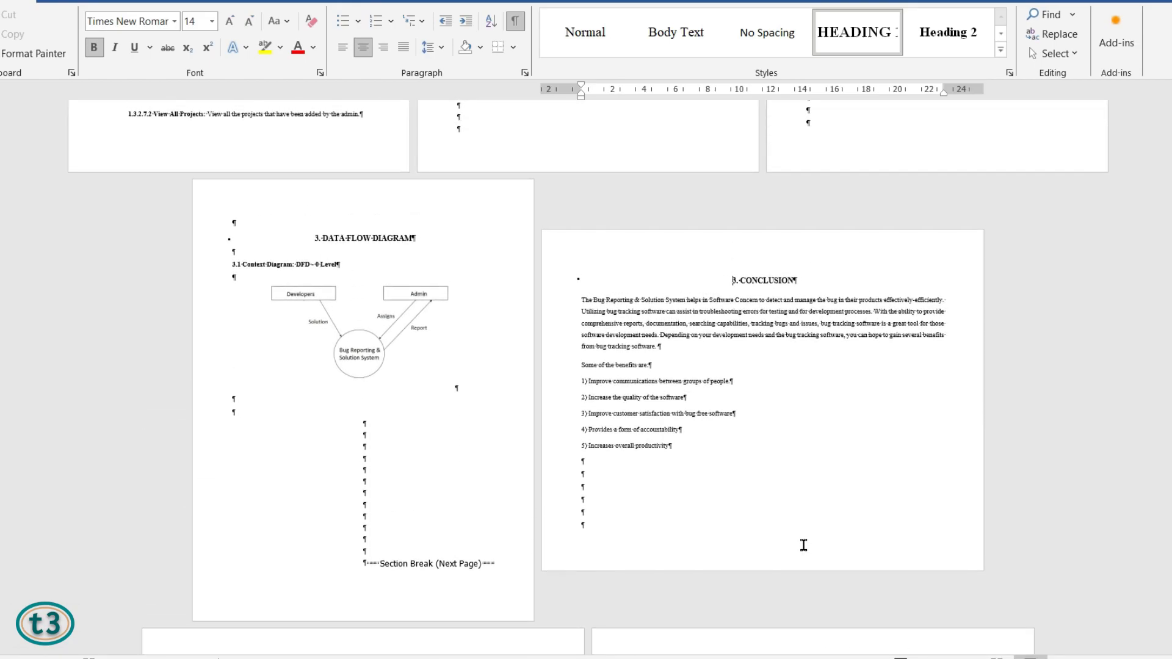
{"action": "scroll", "coordinate": [803, 545], "scroll_direction": "down", "scroll_amount": 3}
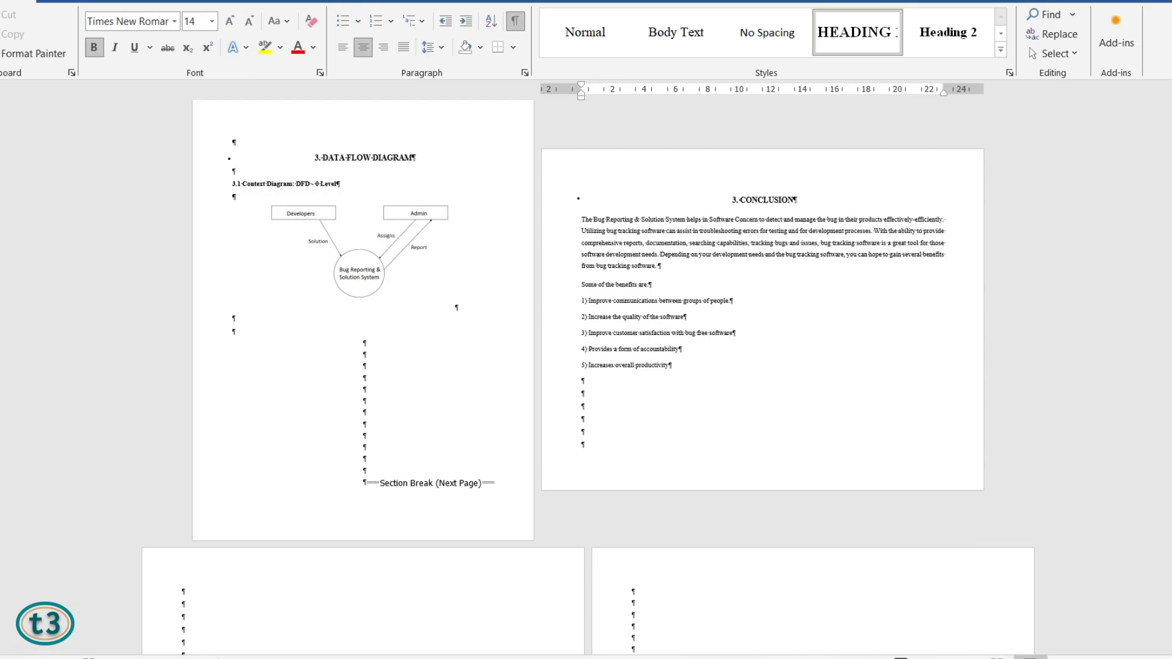
{"action": "scroll", "coordinate": [725, 341], "scroll_direction": "down", "scroll_amount": 3}
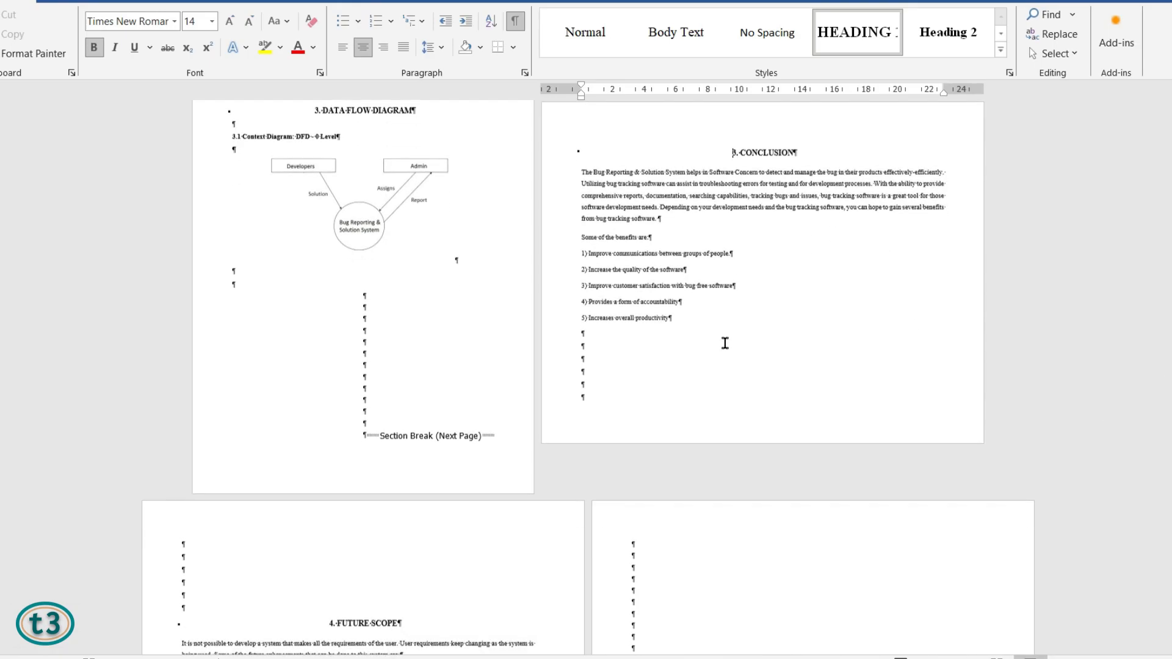
{"action": "scroll", "coordinate": [708, 311], "scroll_direction": "up", "scroll_amount": 1}
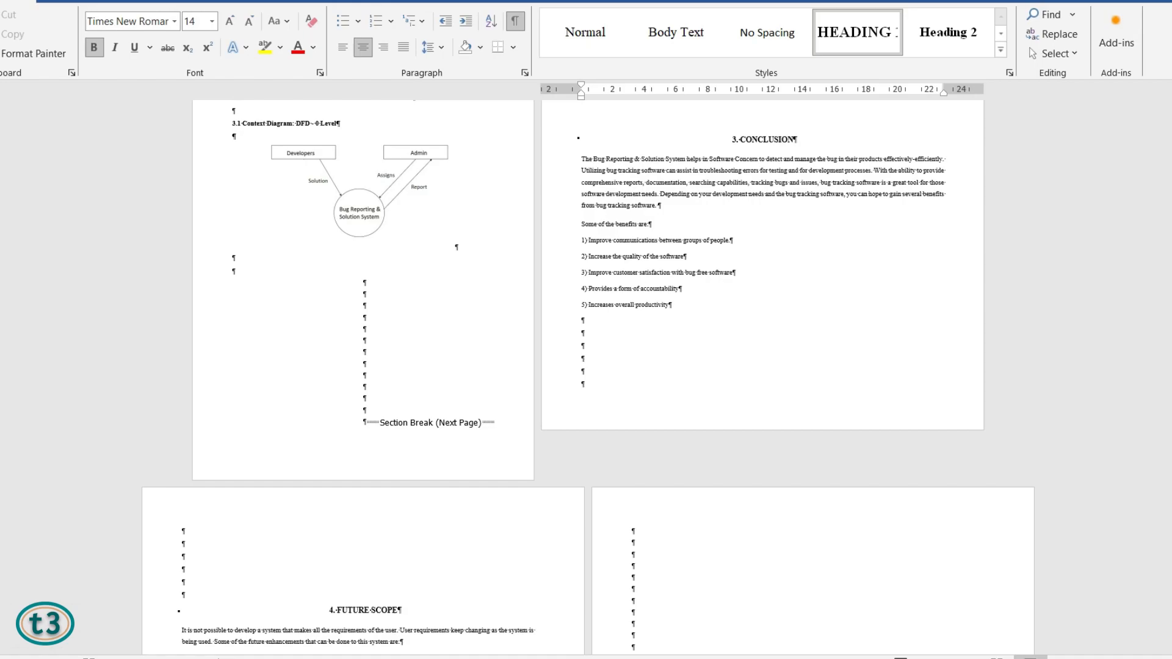
{"action": "mouse_move", "coordinate": [1171, 479]}
{"action": "left_mouse_down"}
{"action": "mouse_move", "coordinate": [1171, 512]}
{"action": "mouse_move", "coordinate": [1171, 481]}
{"action": "left_mouse_up"}
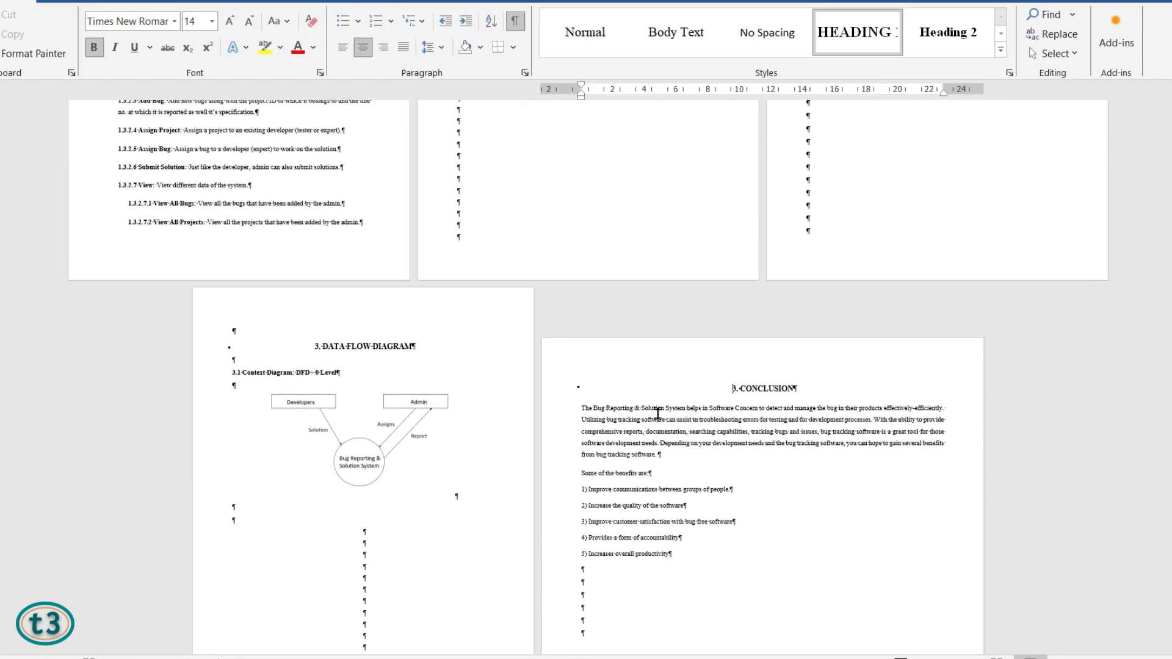
{"action": "scroll", "coordinate": [816, 570], "scroll_direction": "down", "scroll_amount": 6}
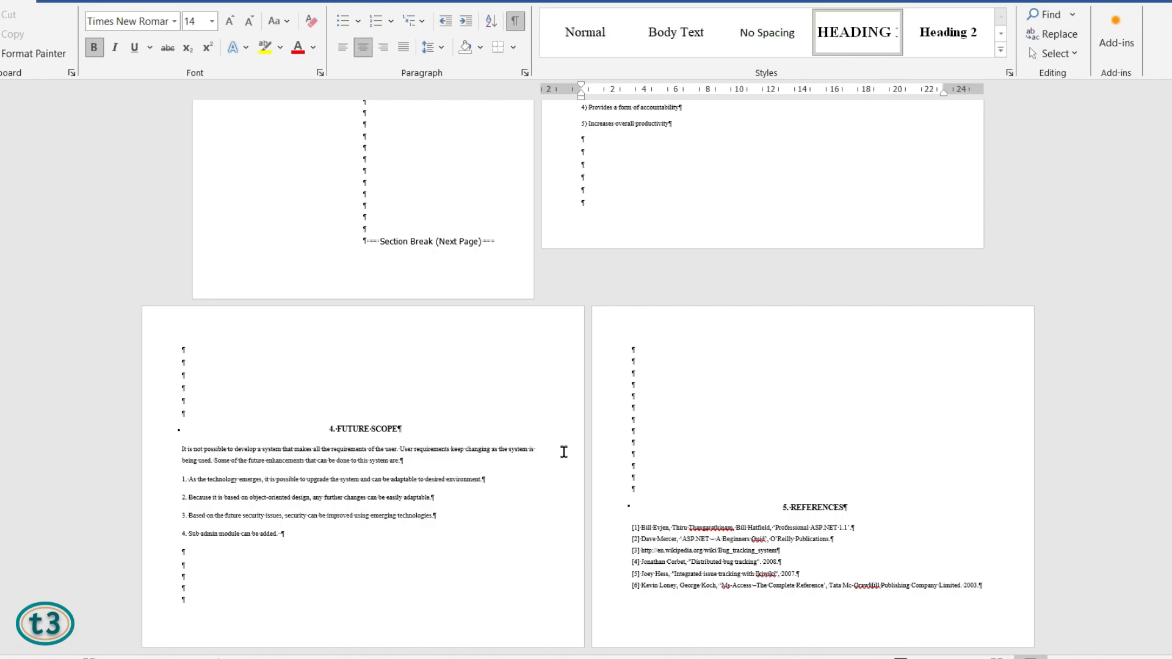
{"action": "scroll", "coordinate": [1119, 434], "scroll_direction": "up", "scroll_amount": 5}
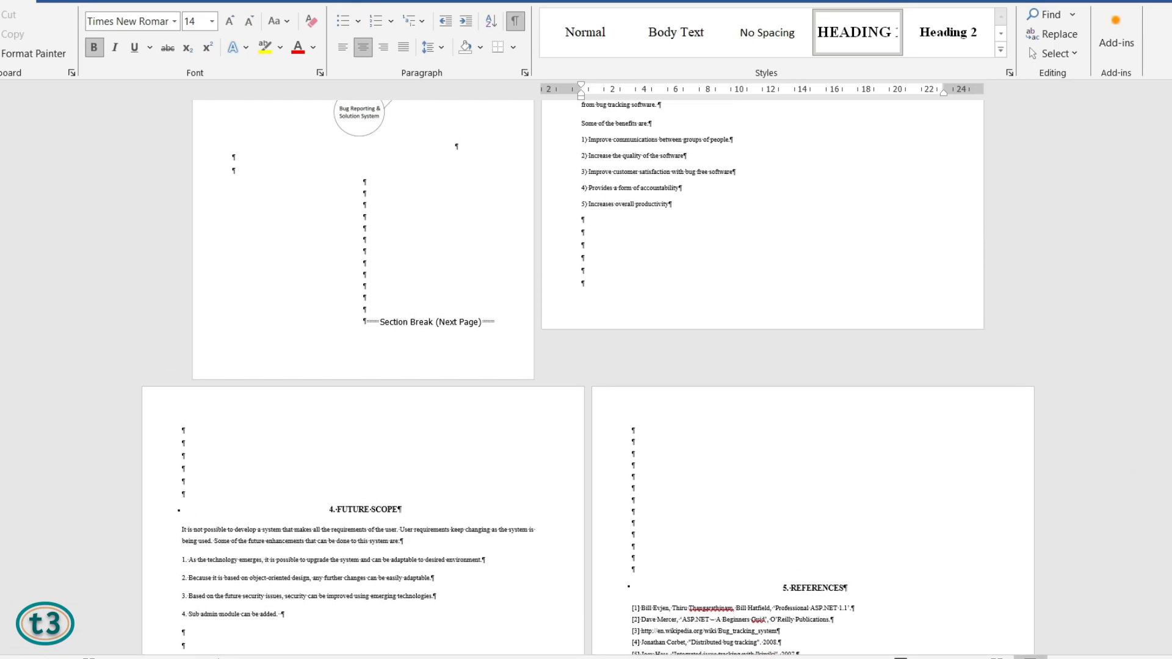
{"action": "scroll", "coordinate": [1120, 433], "scroll_direction": "up", "scroll_amount": 5}
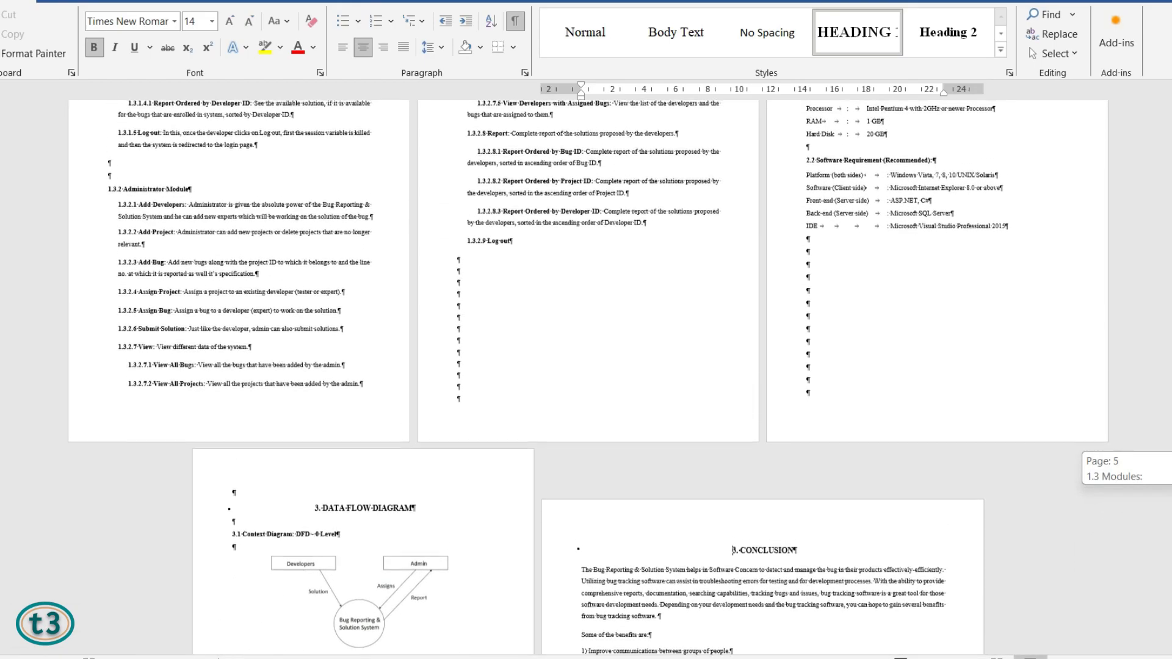
{"action": "scroll", "coordinate": [1120, 433], "scroll_direction": "up", "scroll_amount": 5}
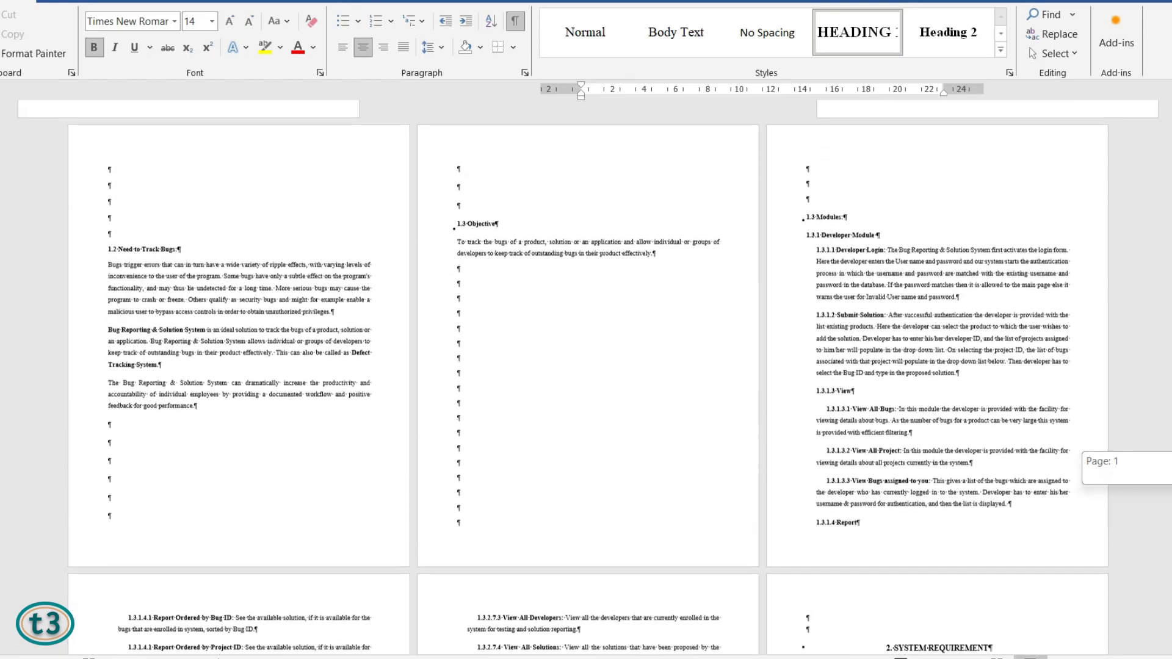
- Insert a Continuous section break directly before the "1.3.1.2 Submit Solution" paragraph
{"action": "left_click", "coordinate": [940, 444]}
{"action": "left_click_drag", "start_coordinate": [970, 464], "coordinate": [809, 414]}
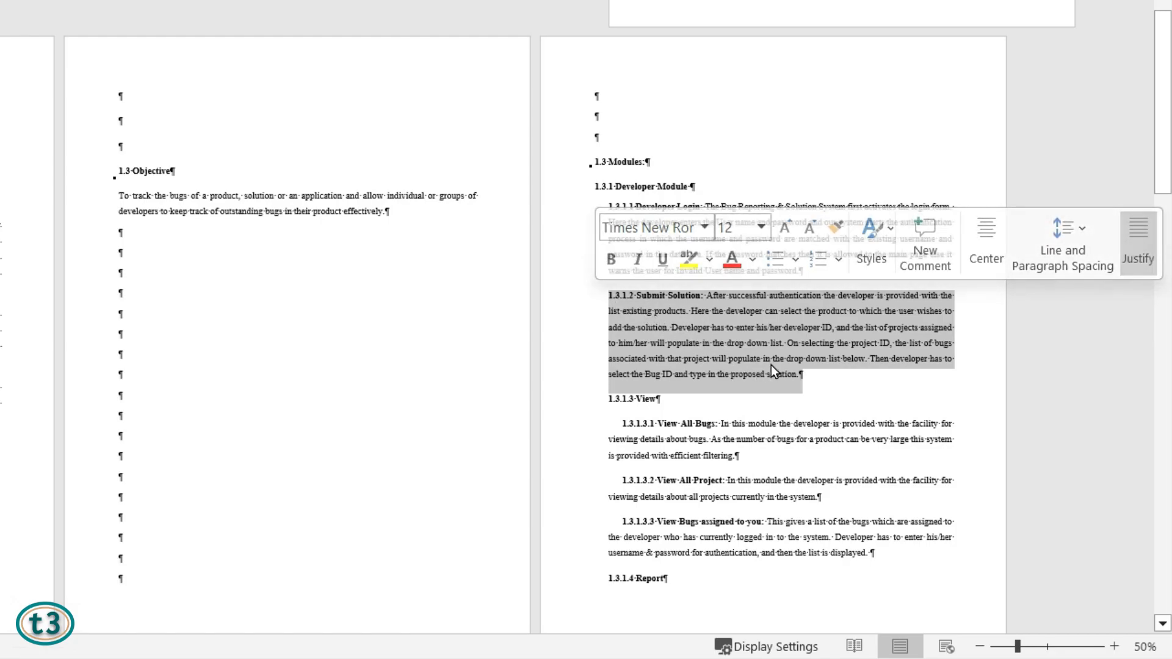
{"action": "left_click", "coordinate": [730, 346]}
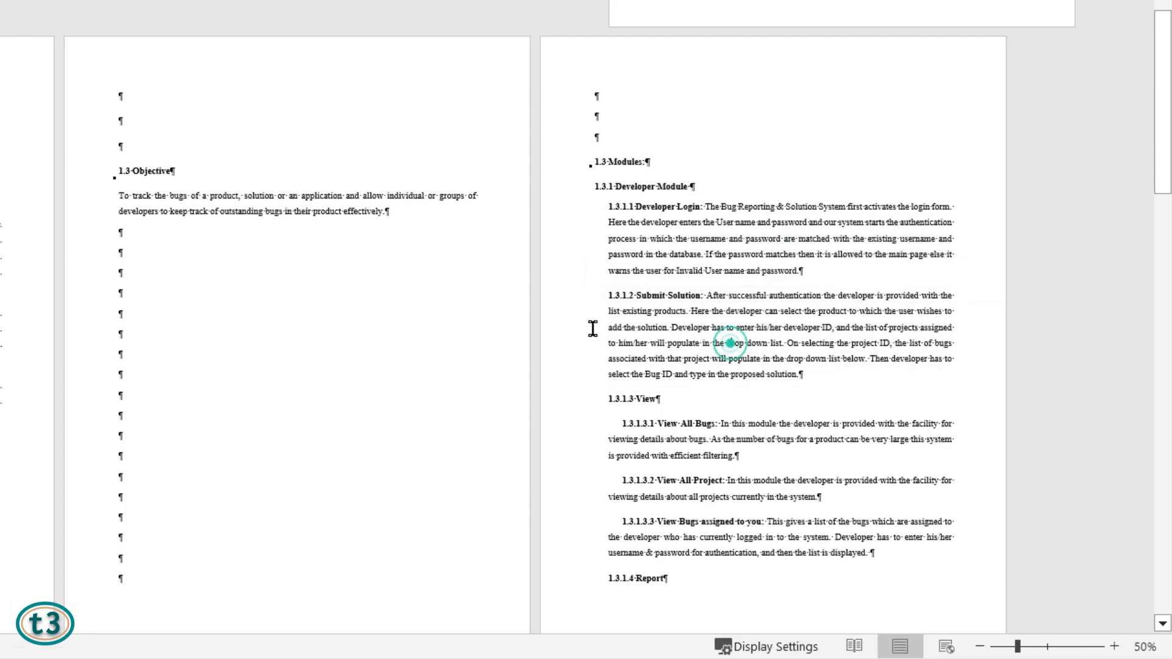
{"action": "left_click", "coordinate": [594, 293]}
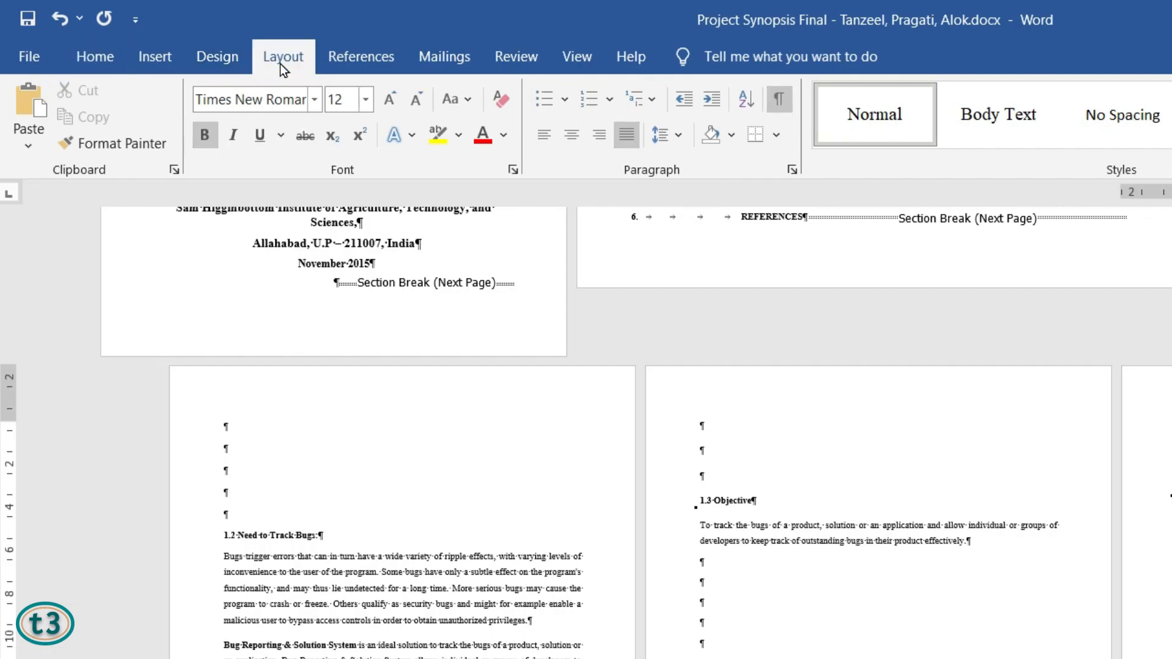
{"action": "left_click", "coordinate": [280, 63]}
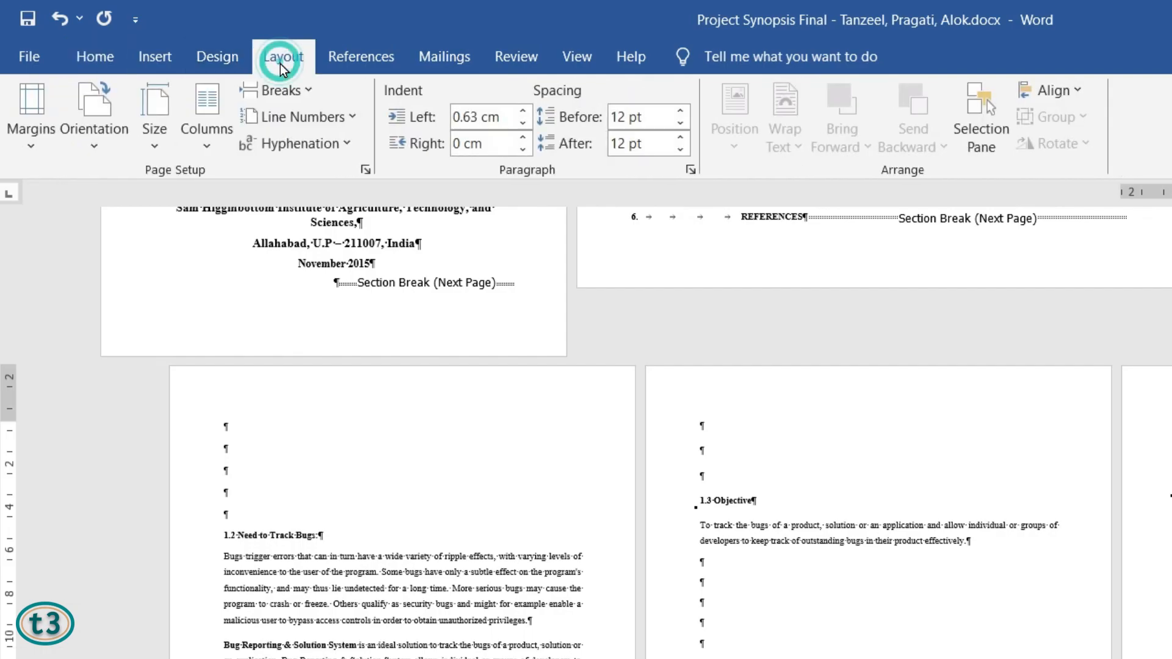
{"action": "left_click", "coordinate": [277, 97]}
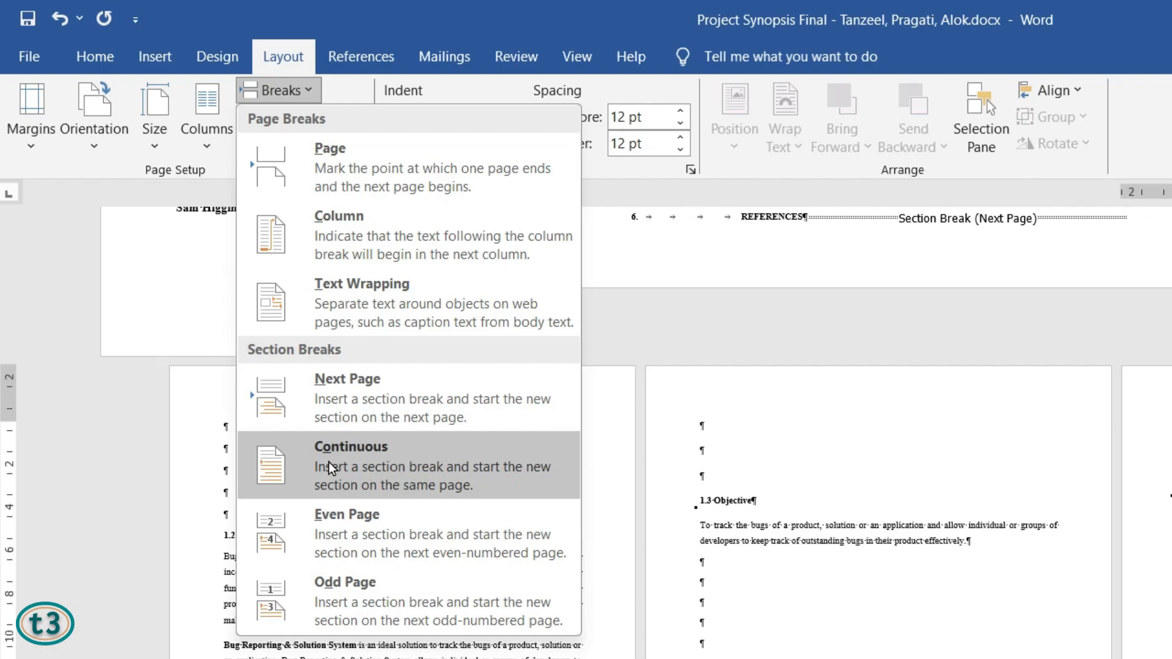
{"action": "left_click", "coordinate": [362, 464]}
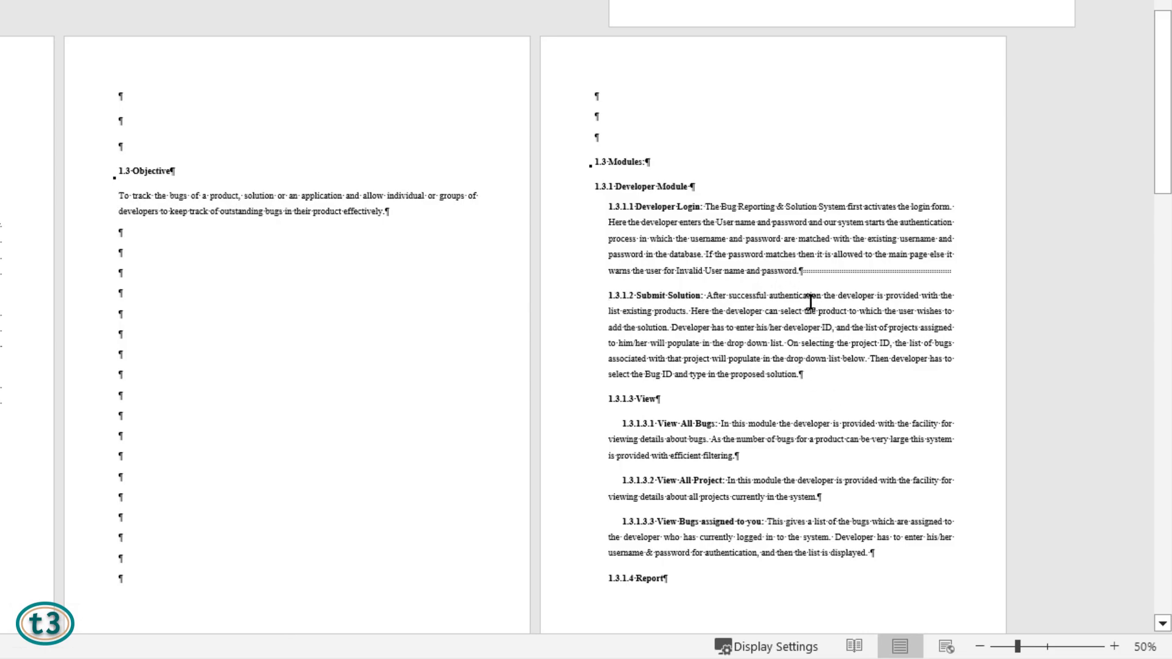
- Zoom the document to 70% and insert a Continuous section break at the end of the "1.3.1.2 Submit Solution" paragraph
{"action": "left_click", "coordinate": [1114, 646]}
{"action": "left_click", "coordinate": [1120, 646]}
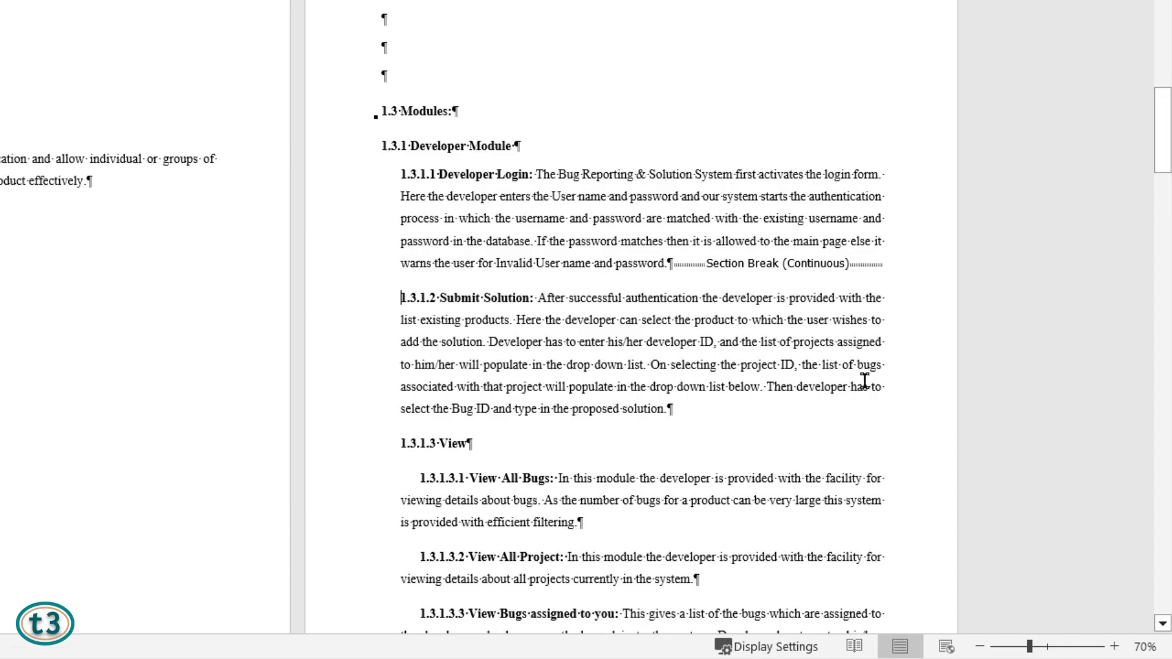
{"action": "scroll", "coordinate": [861, 375], "scroll_direction": "down", "scroll_amount": 3}
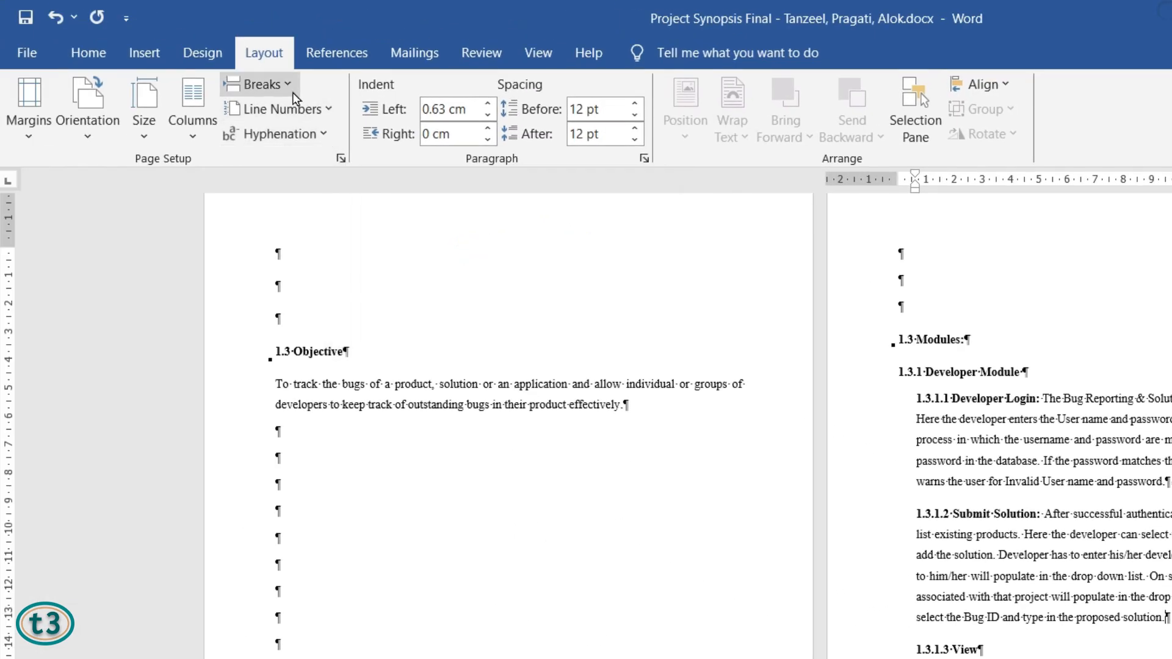
{"action": "left_click", "coordinate": [259, 94]}
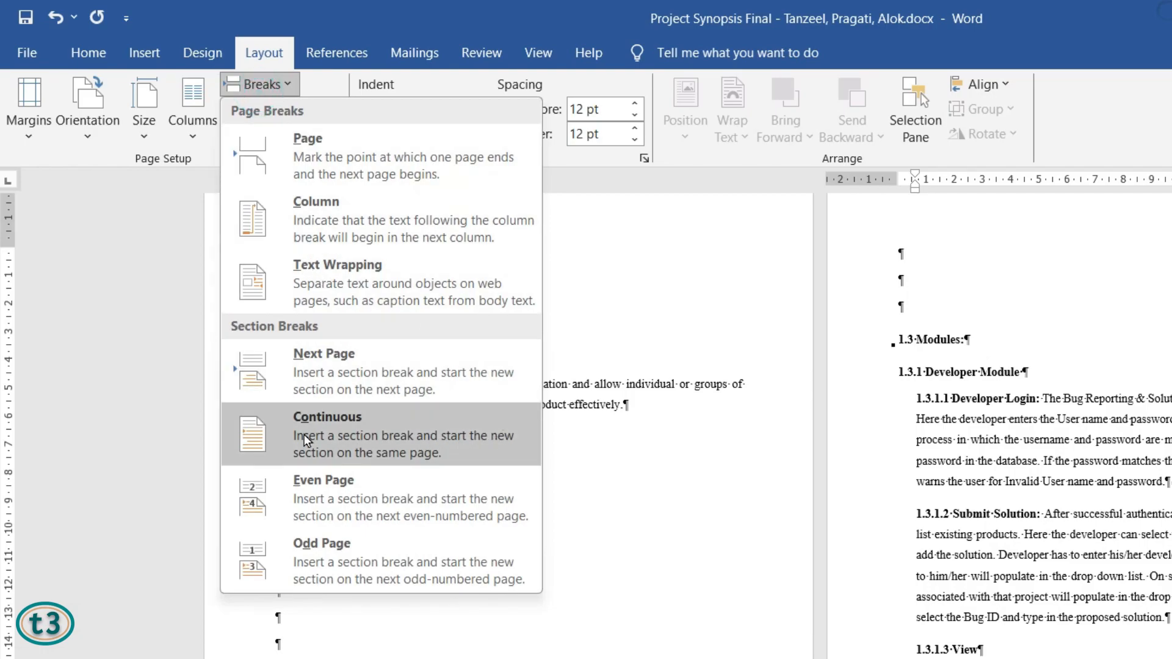
{"action": "left_click", "coordinate": [433, 434]}
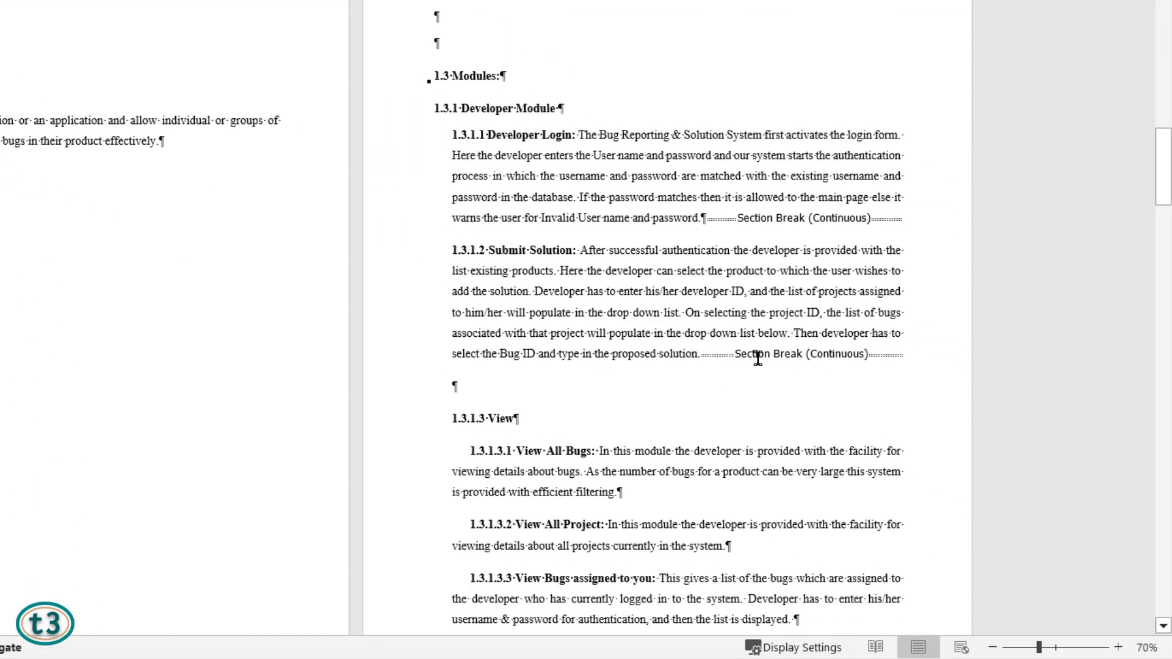
- Examine the "1.3.1.2 Submit Solution" section between its two continuous section breaks and place the cursor inside its text
{"action": "scroll", "coordinate": [633, 295], "scroll_direction": "up", "scroll_amount": 1}
{"action": "scroll", "coordinate": [633, 366], "scroll_direction": "down", "scroll_amount": 4}
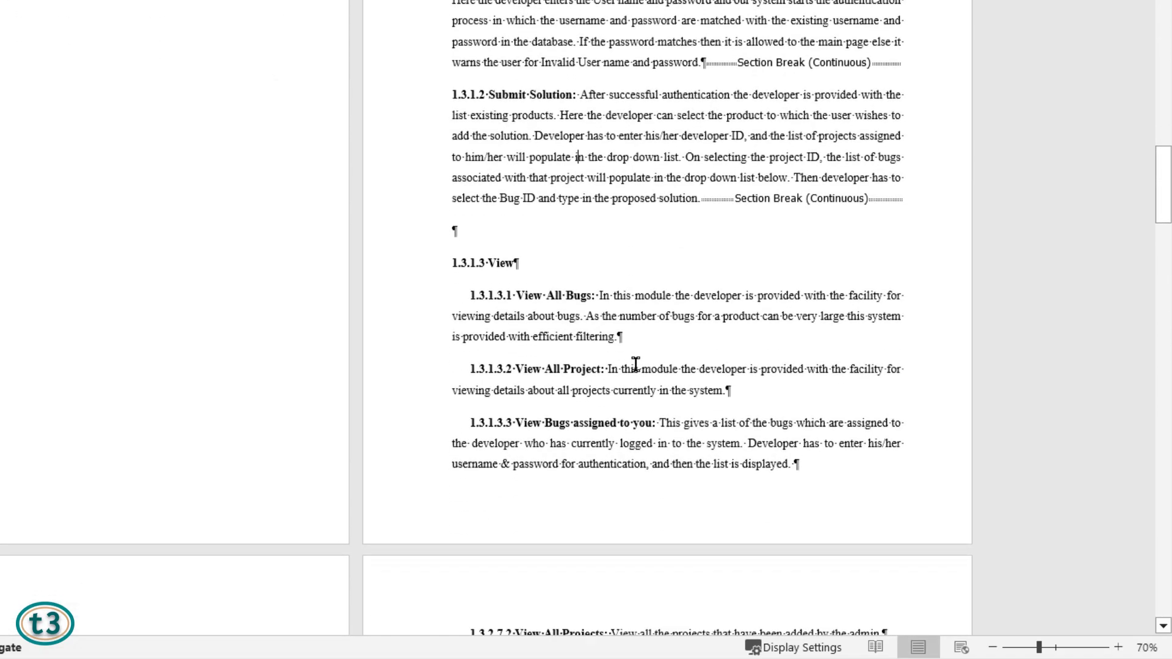
{"action": "scroll", "coordinate": [576, 233], "scroll_direction": "up", "scroll_amount": 1}
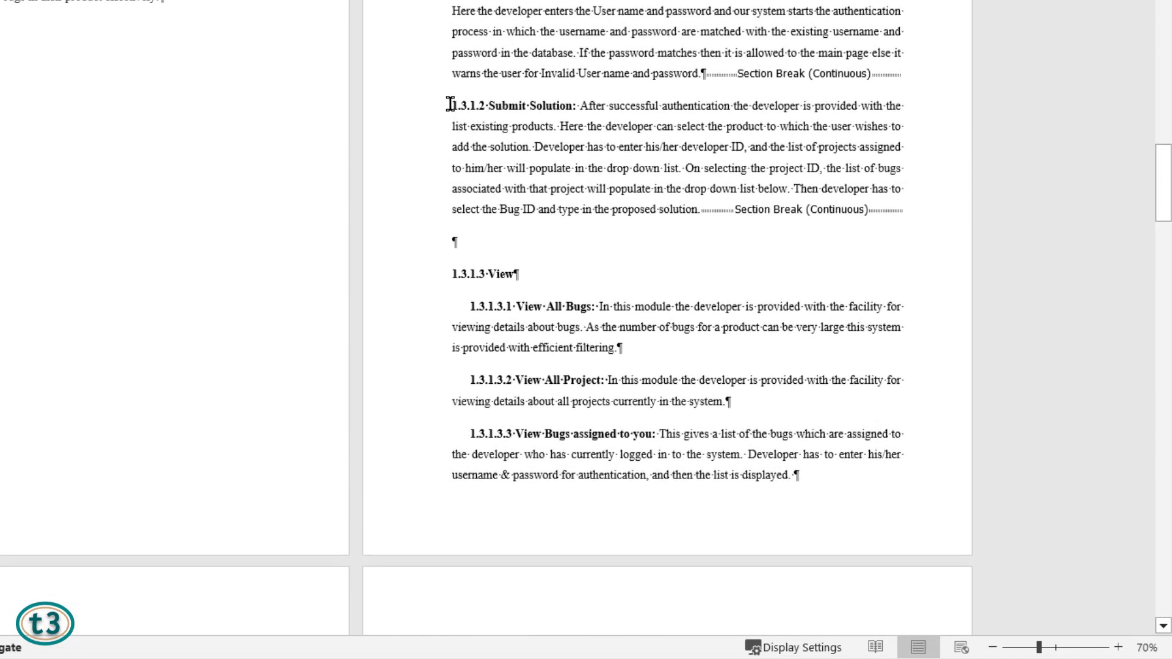
{"action": "left_click_drag", "start_coordinate": [453, 101], "coordinate": [763, 220]}
{"action": "left_click", "coordinate": [523, 146]}
{"action": "left_click_drag", "start_coordinate": [449, 104], "coordinate": [901, 213]}
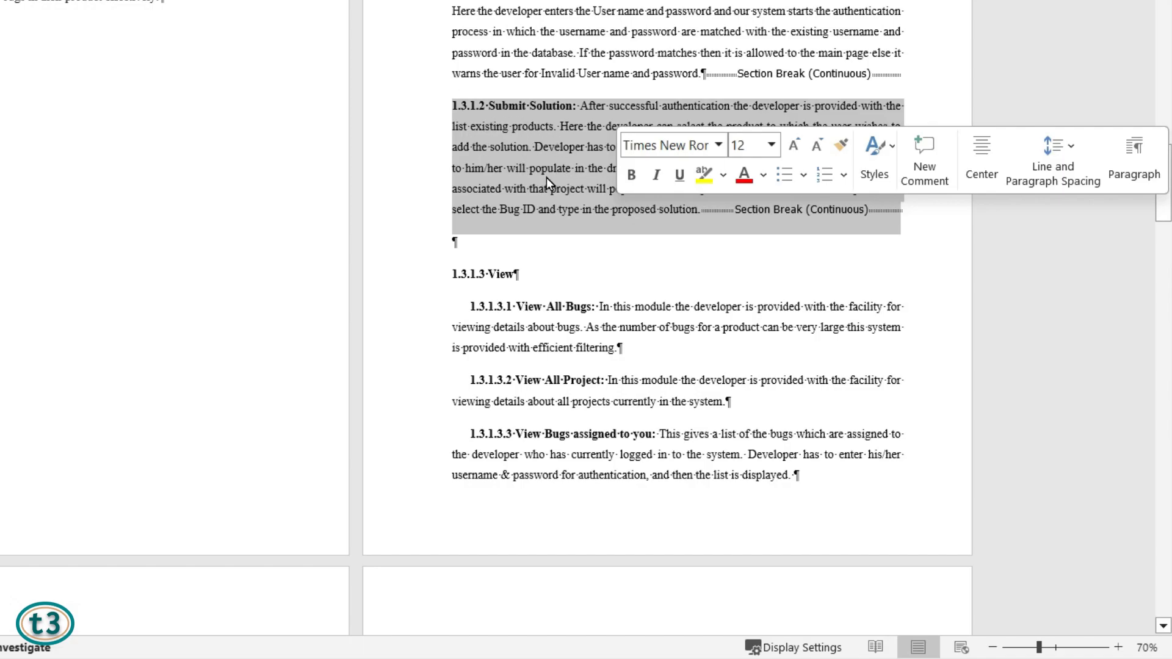
{"action": "left_click", "coordinate": [501, 155]}
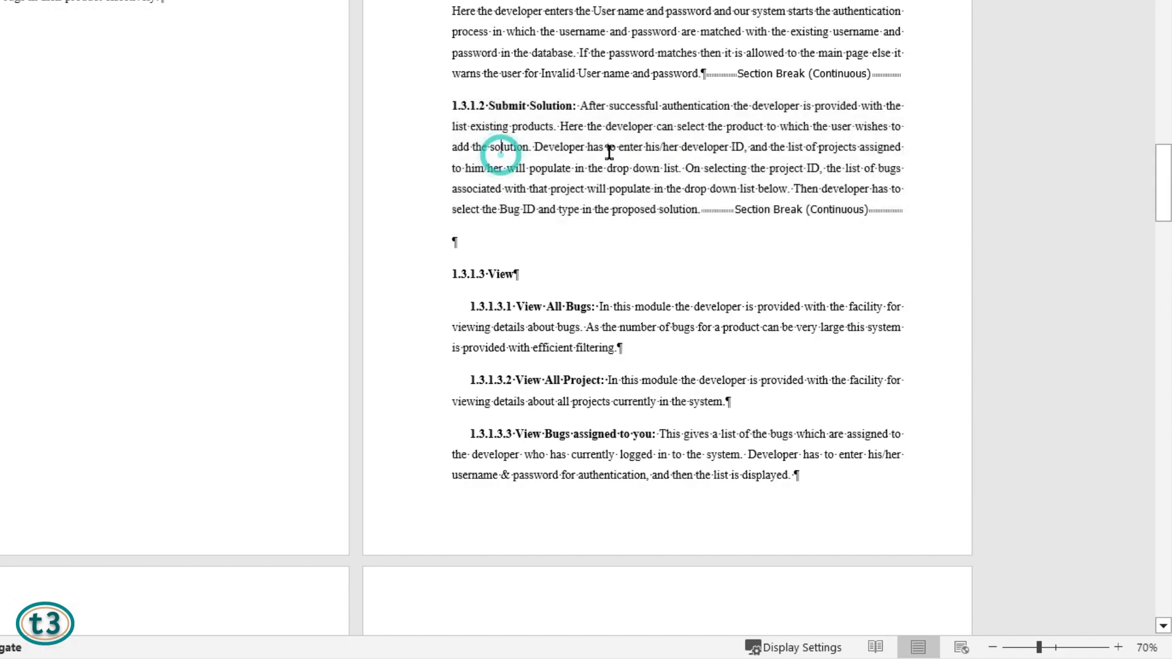
{"action": "left_click", "coordinate": [670, 162]}
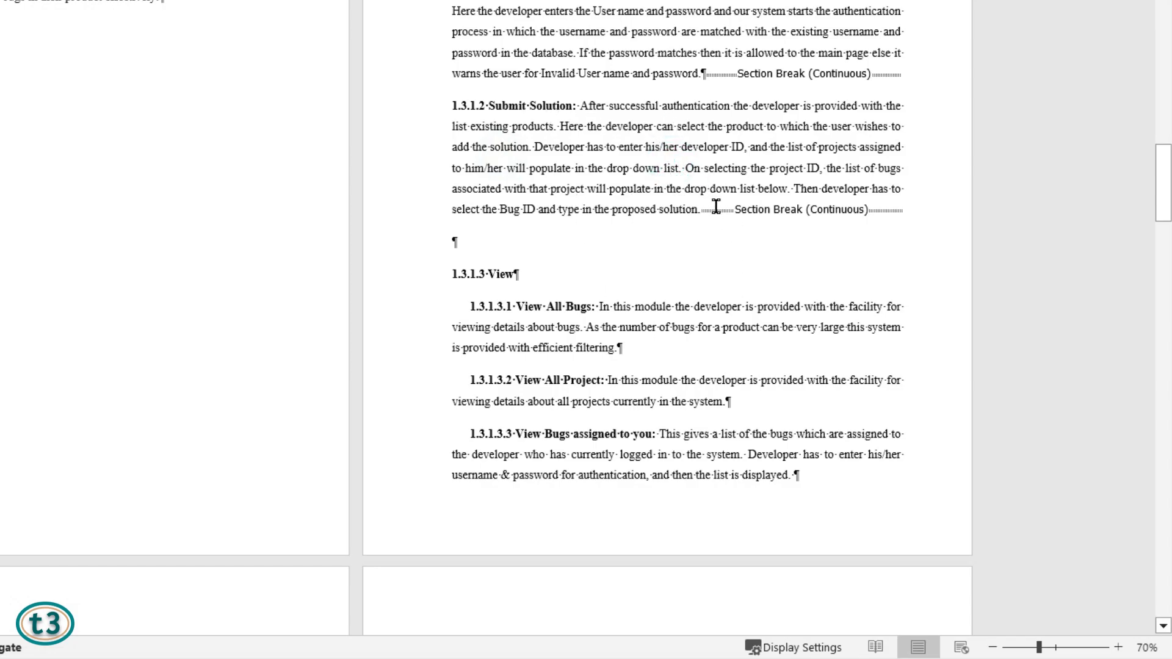
{"action": "left_click", "coordinate": [629, 169]}
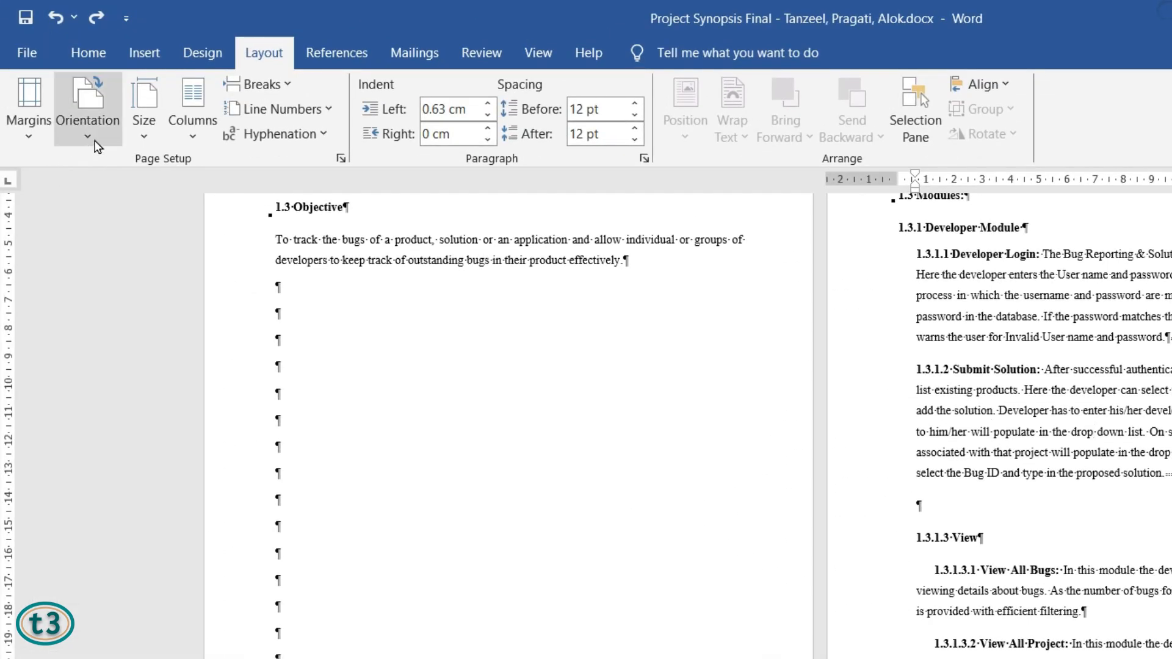
- Set the section containing the "1.3.1.2 Submit Solution" paragraph to Landscape orientation
{"action": "left_click", "coordinate": [93, 141]}
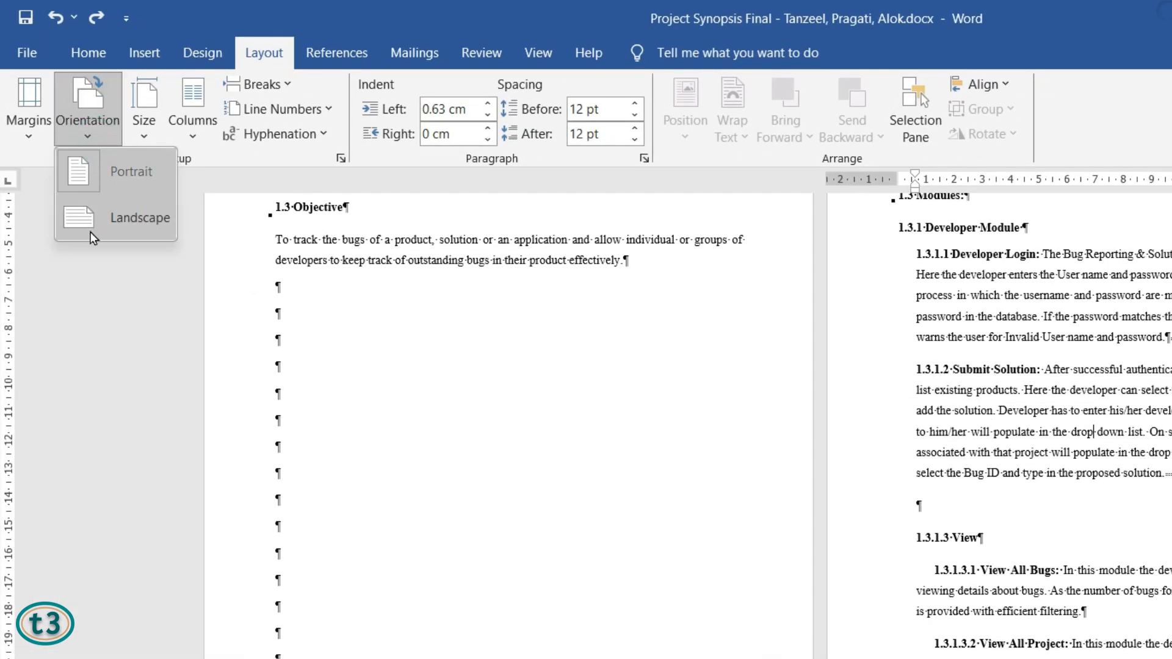
{"action": "left_click", "coordinate": [139, 235]}
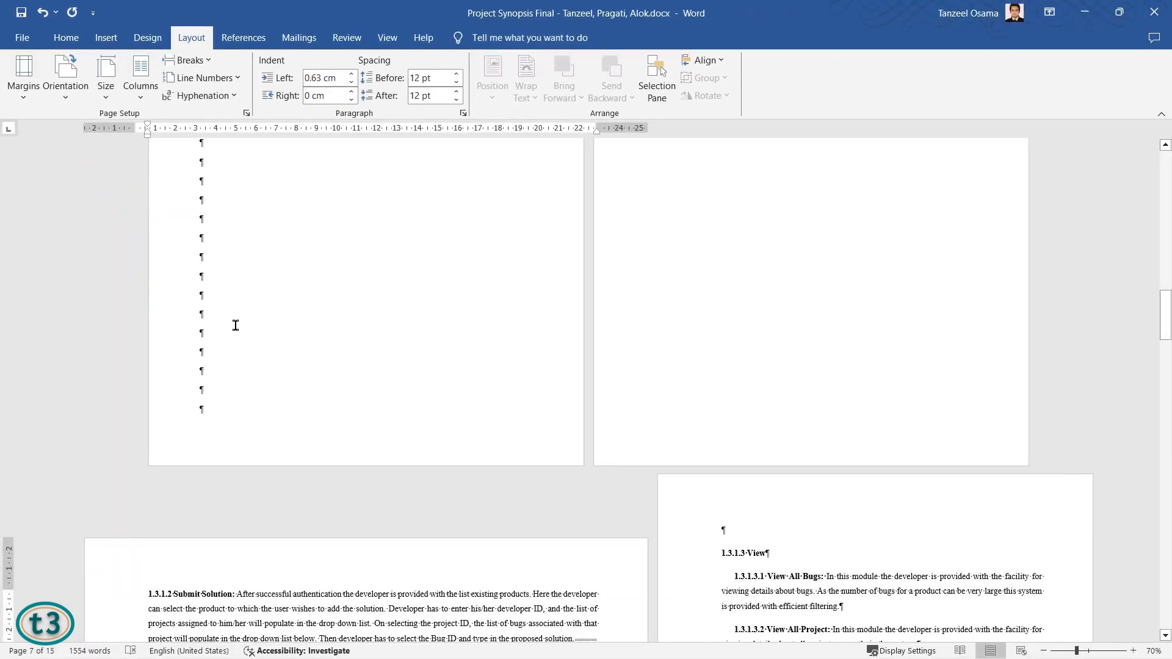
{"action": "scroll", "coordinate": [487, 440], "scroll_direction": "down", "scroll_amount": 6}
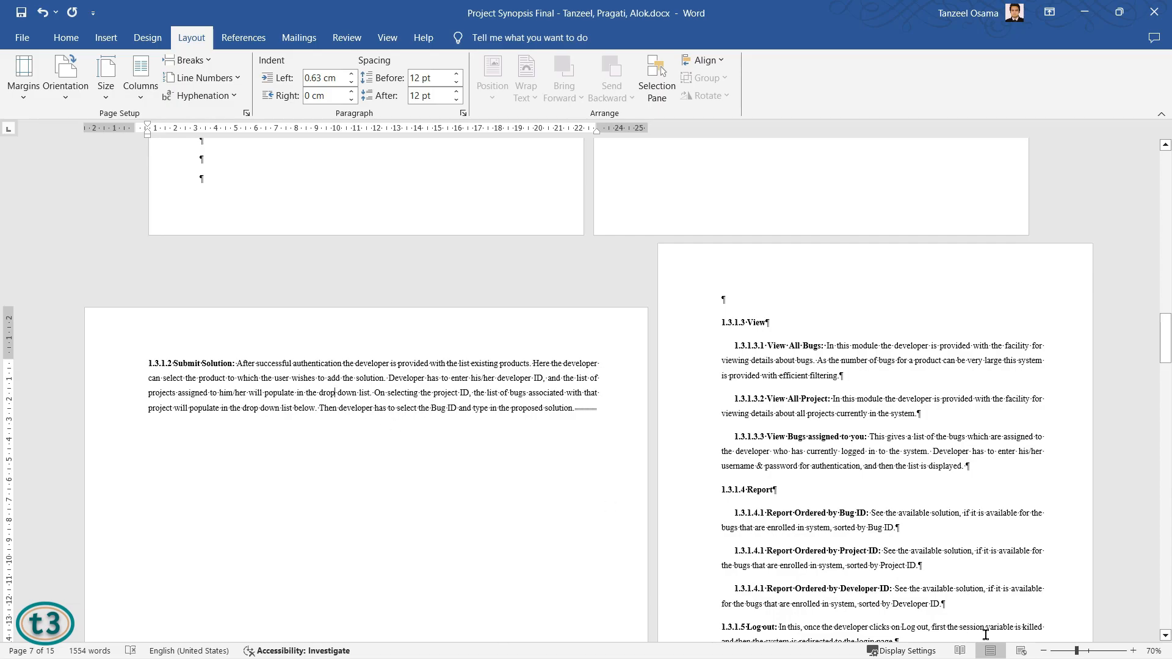
- Examine how the "1.3.1 Developer Module" text before and the "1.3.1.3 View" text after the landscape paragraph are laid out across pages
{"action": "scroll", "coordinate": [962, 581], "scroll_direction": "down", "scroll_amount": 2, "text": "ctrl"}
{"action": "scroll", "coordinate": [1013, 427], "scroll_direction": "up", "scroll_amount": 6}
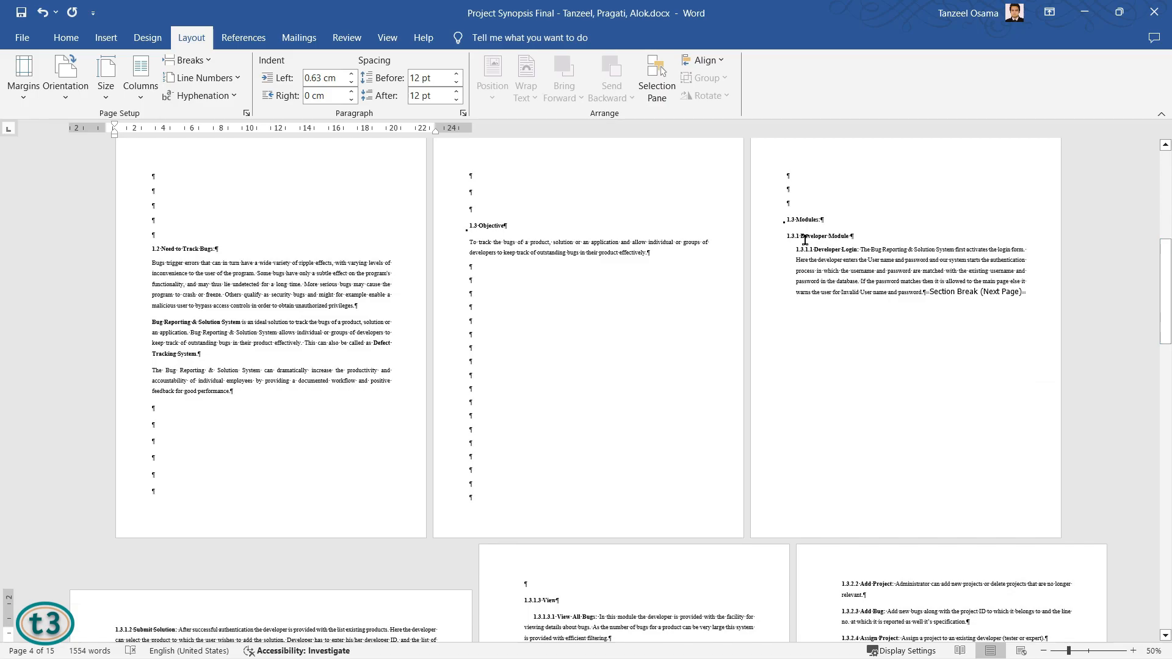
{"action": "left_click_drag", "start_coordinate": [784, 220], "coordinate": [899, 272]}
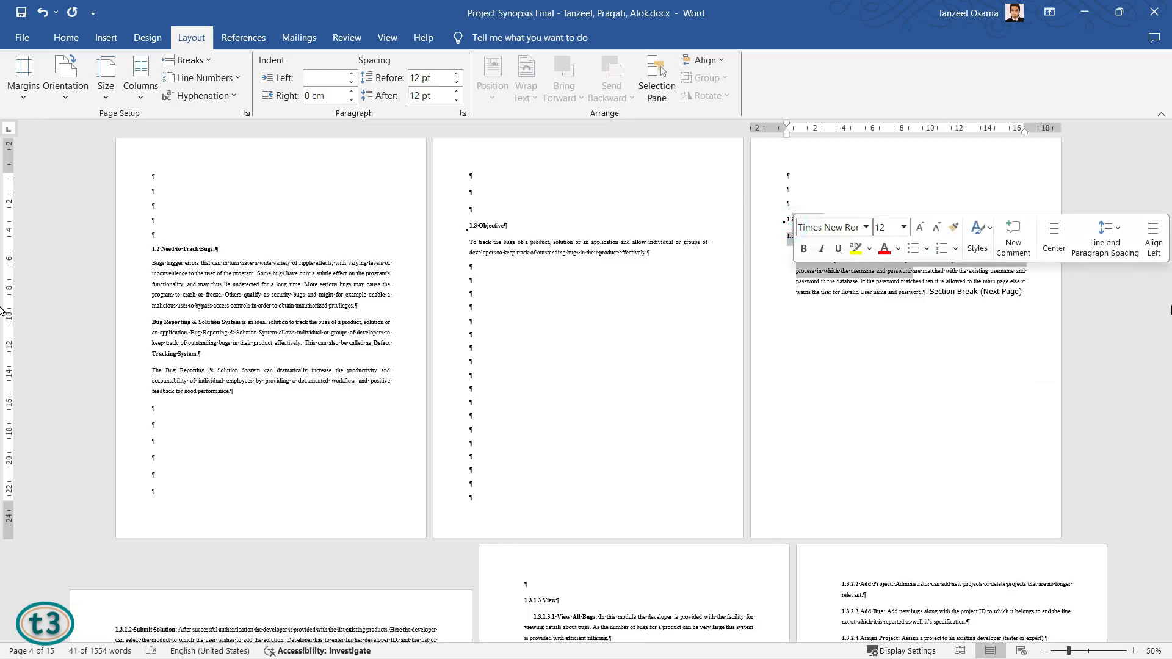
{"action": "left_click_drag", "start_coordinate": [1163, 343], "coordinate": [1159, 375]}
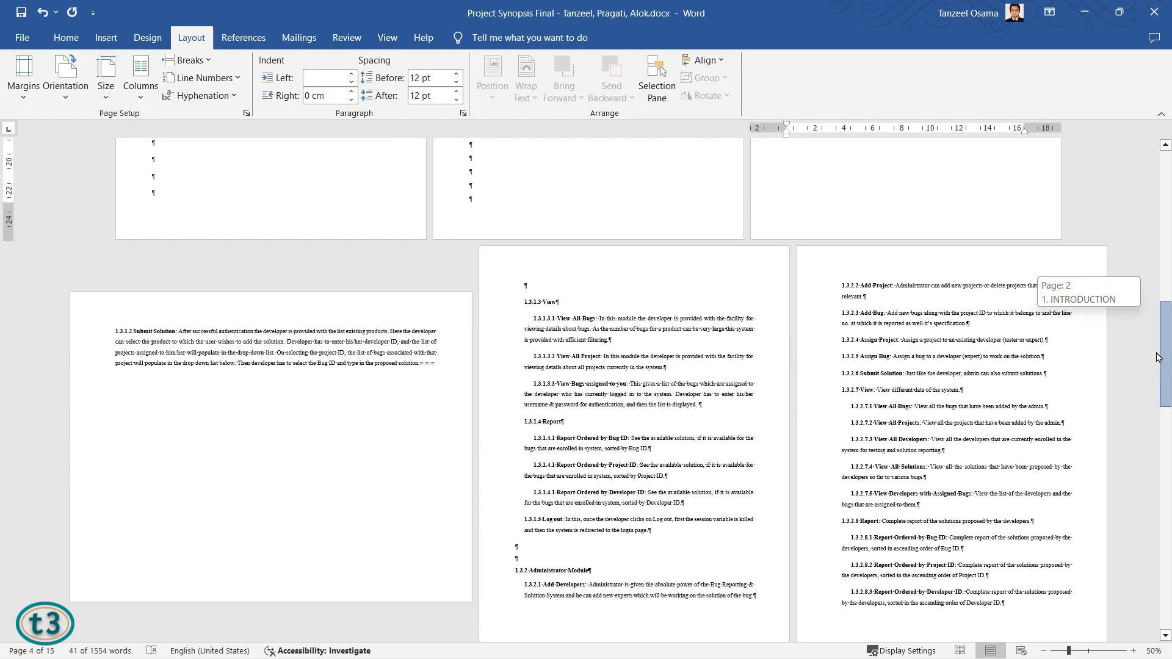
{"action": "left_click_drag", "start_coordinate": [542, 304], "coordinate": [627, 439]}
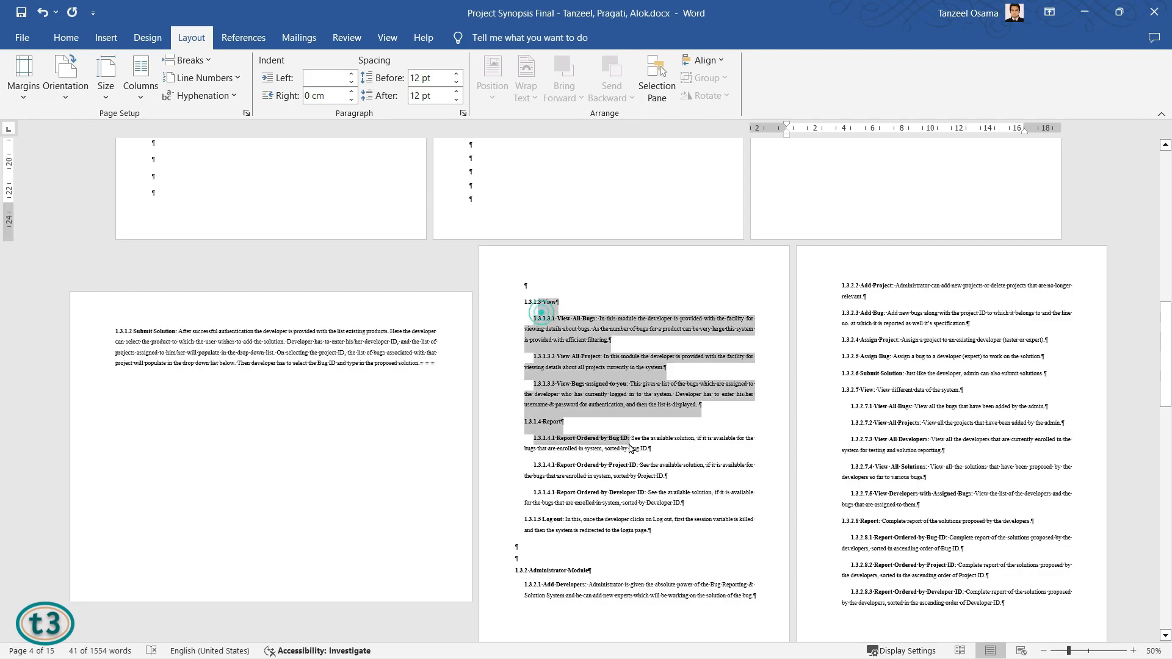
{"action": "left_click", "coordinate": [654, 560]}
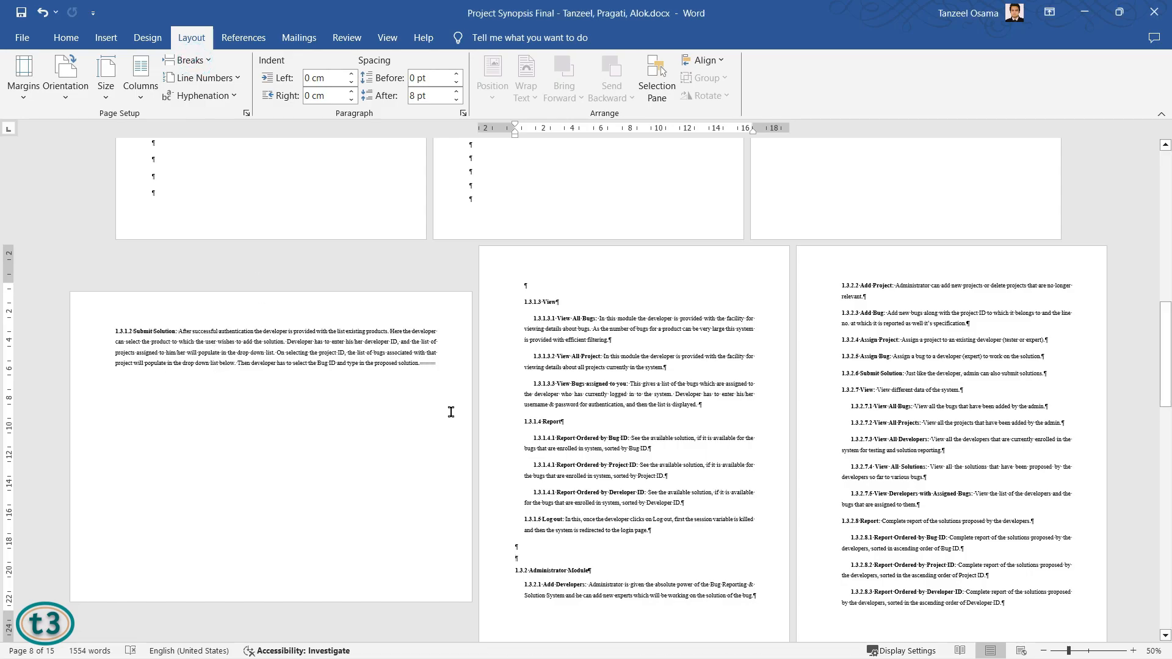
- Undo the landscape orientation and both continuous section breaks around the "1.3.1.2 Submit Solution" paragraph
{"action": "key", "text": "ctrl+z"}
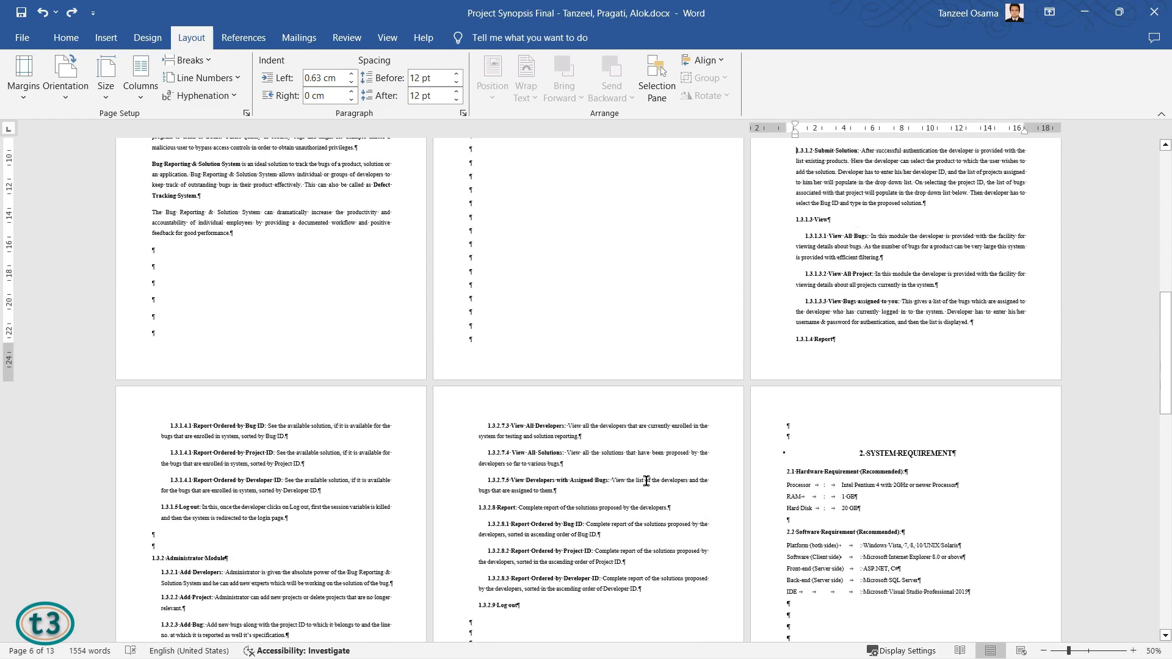
{"action": "scroll", "coordinate": [448, 418], "scroll_direction": "up", "scroll_amount": 5}
{"action": "left_click", "coordinate": [1133, 650]}
{"action": "left_click", "coordinate": [1133, 650]}
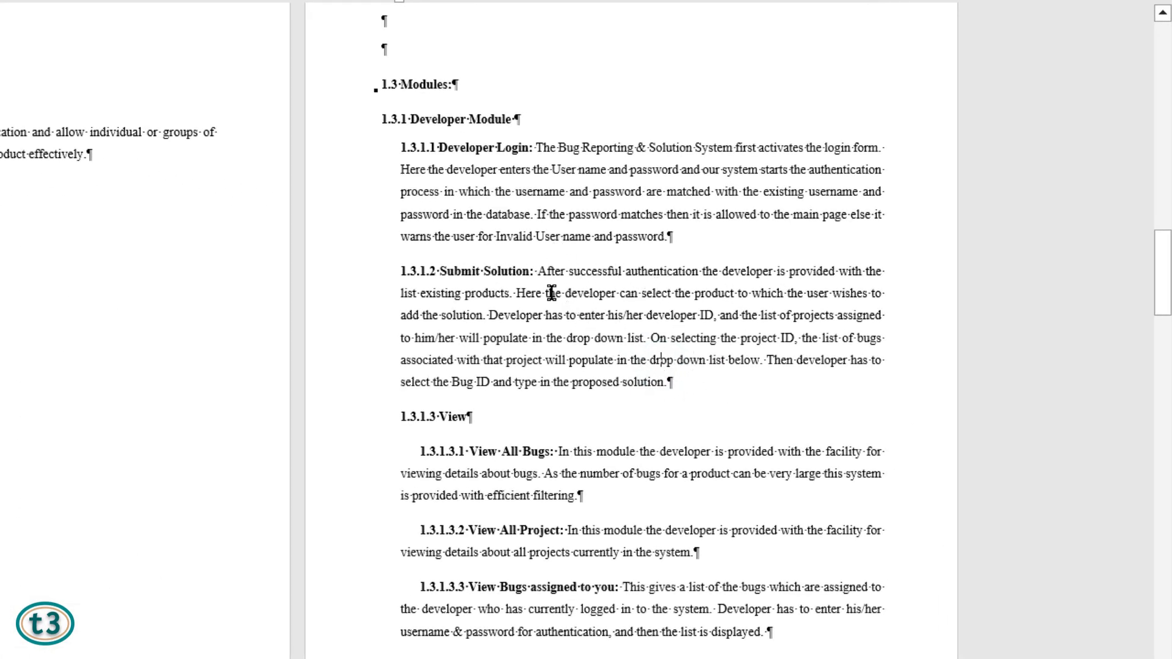
- Insert a Next Page section break directly before the "1.3.1.2 Submit Solution" paragraph
{"action": "left_click", "coordinate": [371, 272]}
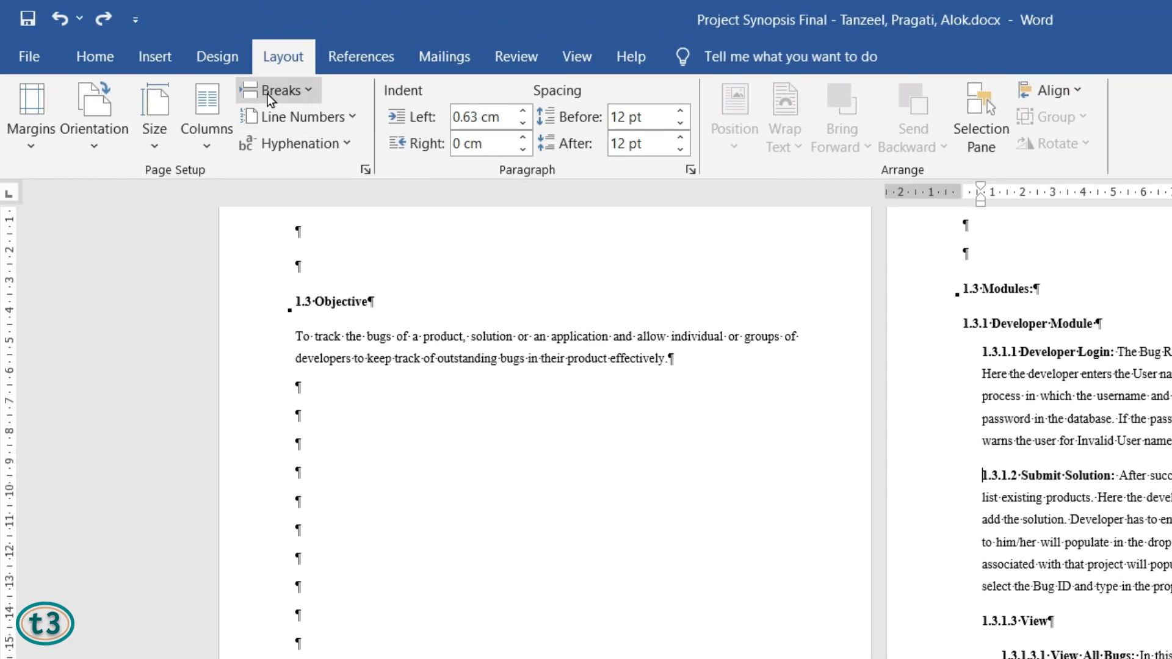
{"action": "left_click", "coordinate": [276, 92]}
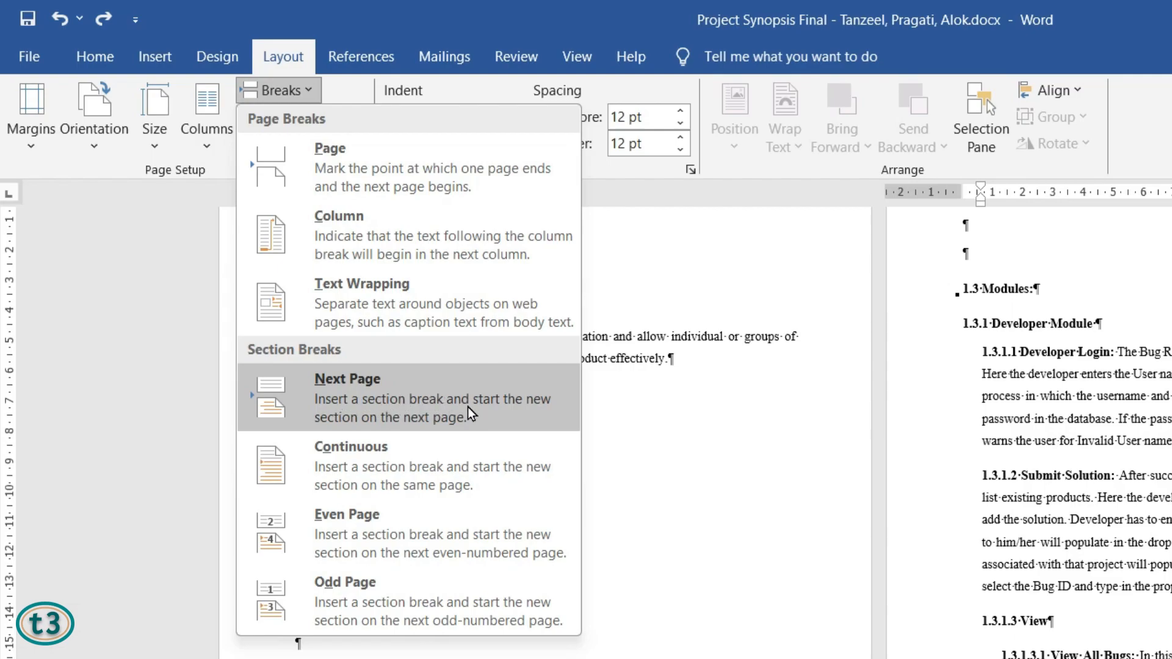
{"action": "left_click", "coordinate": [496, 417]}
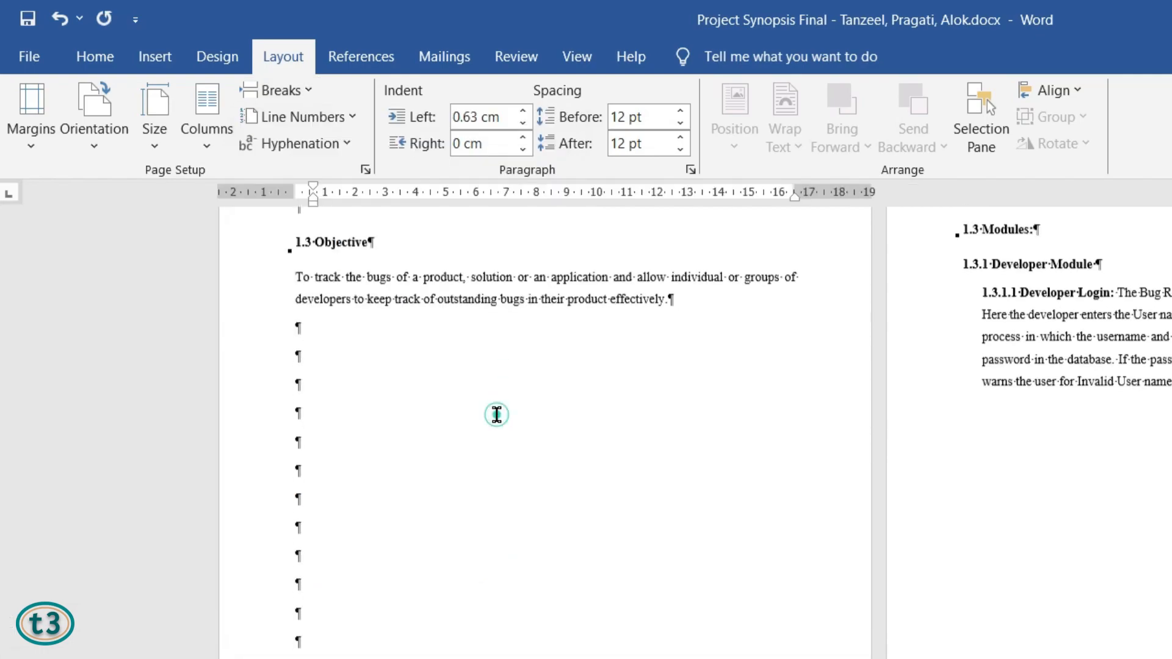
- Check the break before the "1.3.1.2 Submit Solution" paragraph and insert a Next Page section break at the paragraph's end
{"action": "scroll", "coordinate": [485, 403], "scroll_direction": "down", "scroll_amount": 5}
{"action": "scroll", "coordinate": [313, 318], "scroll_direction": "down", "scroll_amount": 2}
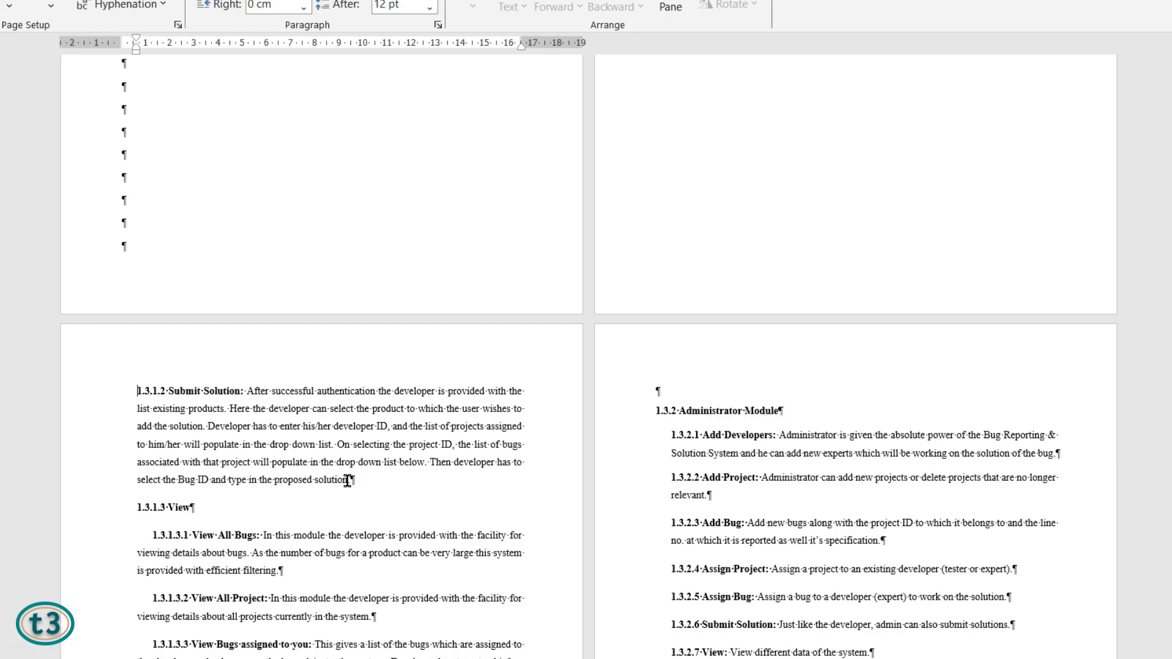
{"action": "scroll", "coordinate": [427, 482], "scroll_direction": "up", "scroll_amount": 4}
{"action": "scroll", "coordinate": [967, 280], "scroll_direction": "up", "scroll_amount": 4}
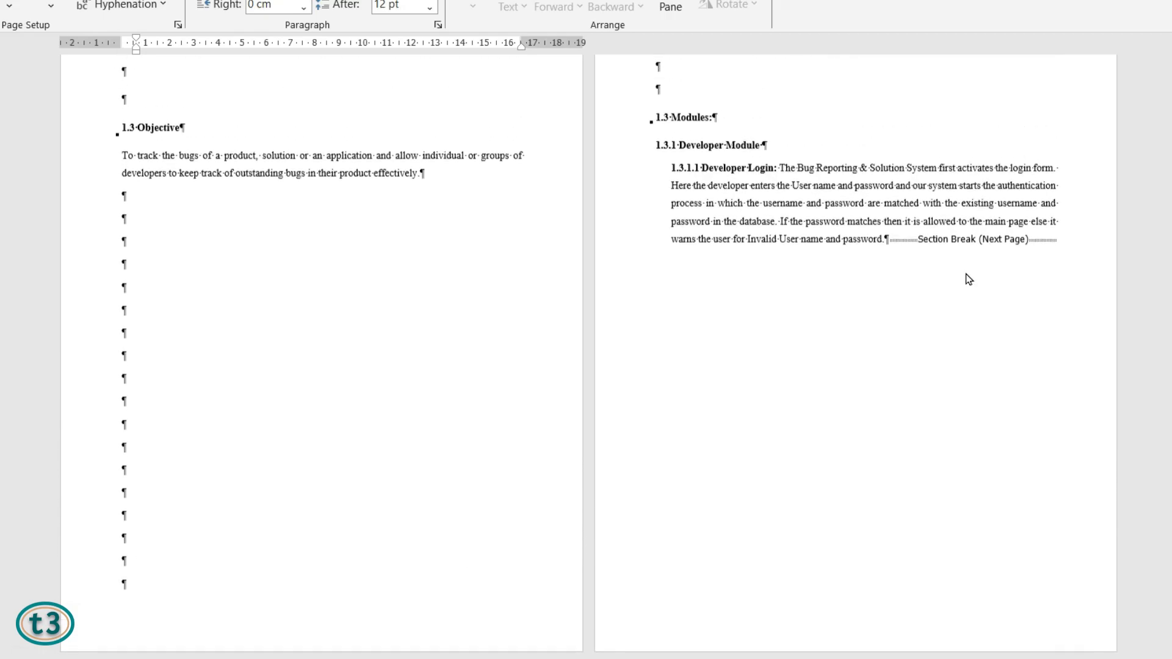
{"action": "scroll", "coordinate": [269, 495], "scroll_direction": "down", "scroll_amount": 10}
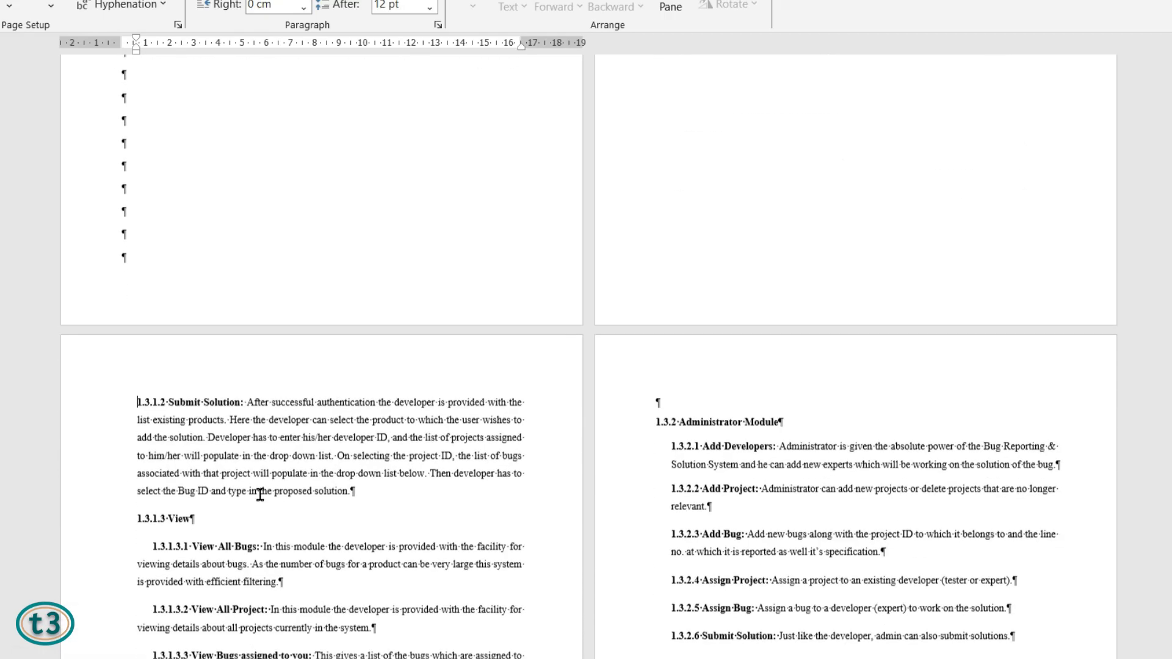
{"action": "left_click", "coordinate": [390, 357]}
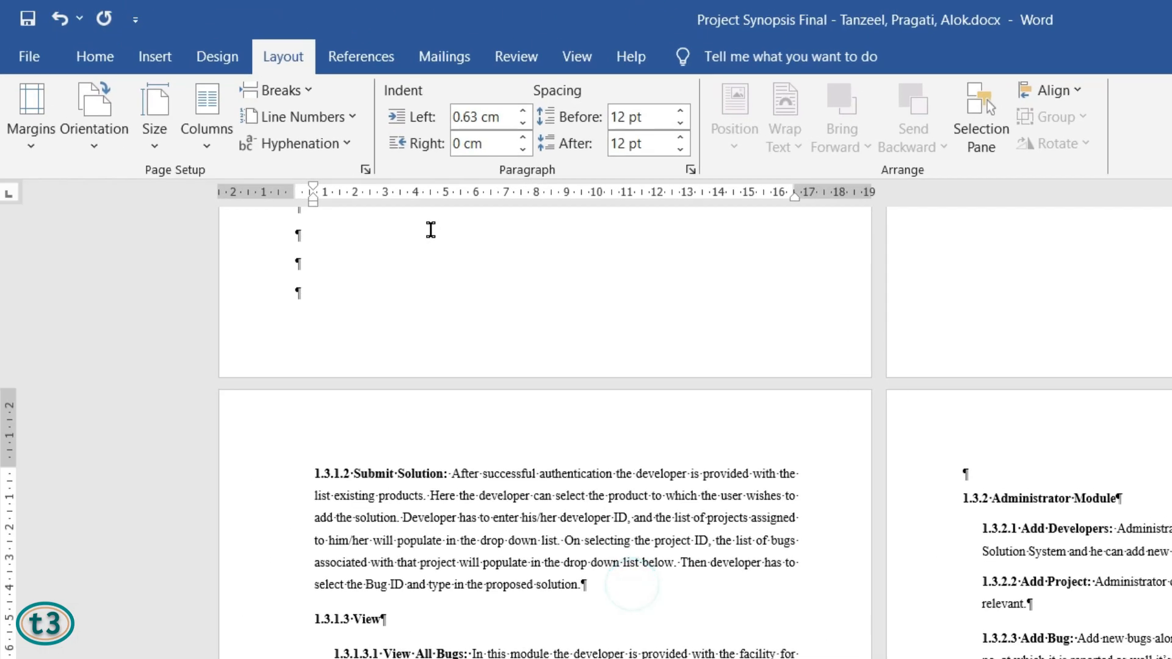
{"action": "left_click", "coordinate": [287, 90]}
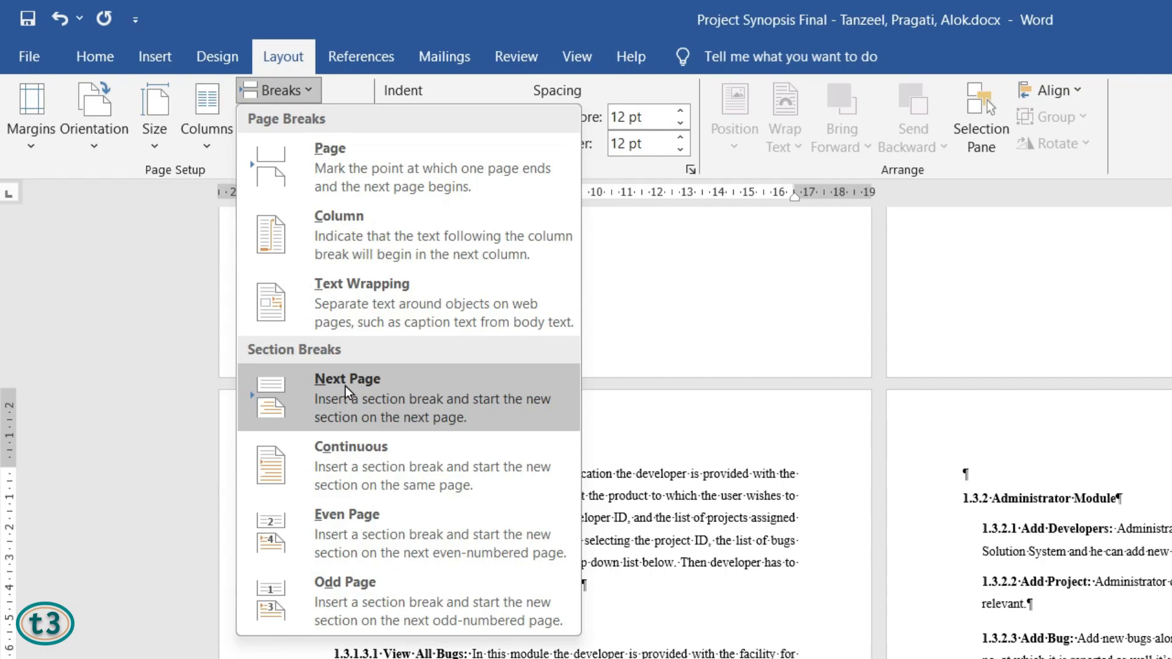
{"action": "left_click", "coordinate": [494, 389]}
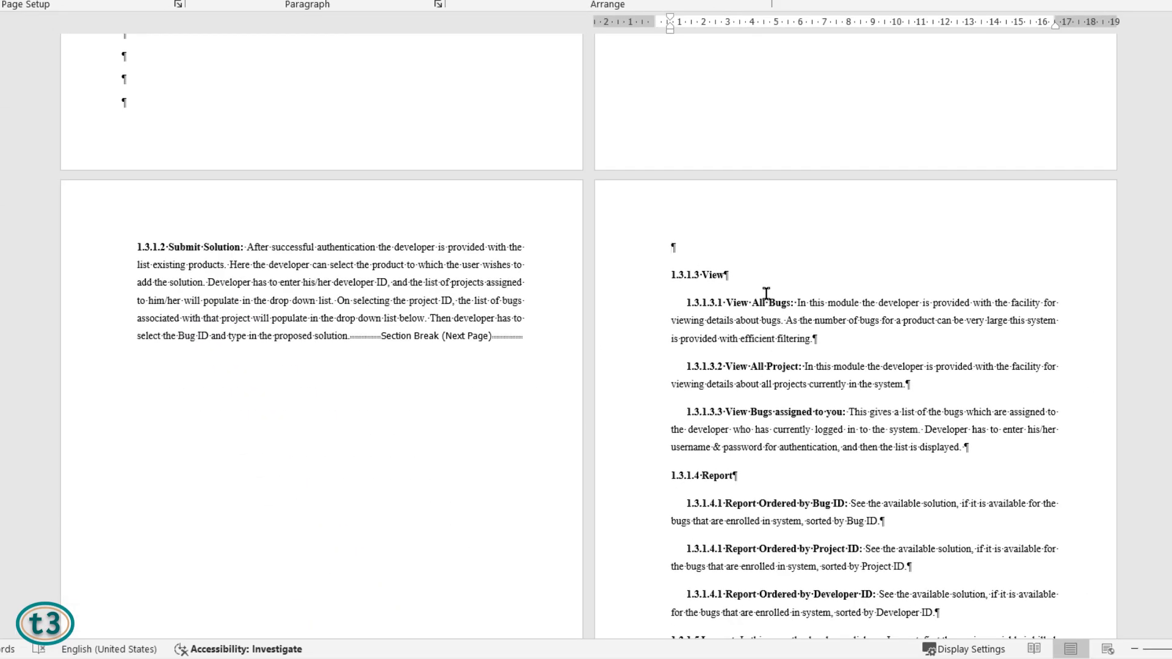
- Change the page orientation to Landscape for only the section holding the "1.3.1.2 Submit Solution" paragraph between its Next Page section breaks
{"action": "scroll", "coordinate": [766, 293], "scroll_direction": "up", "scroll_amount": 7}
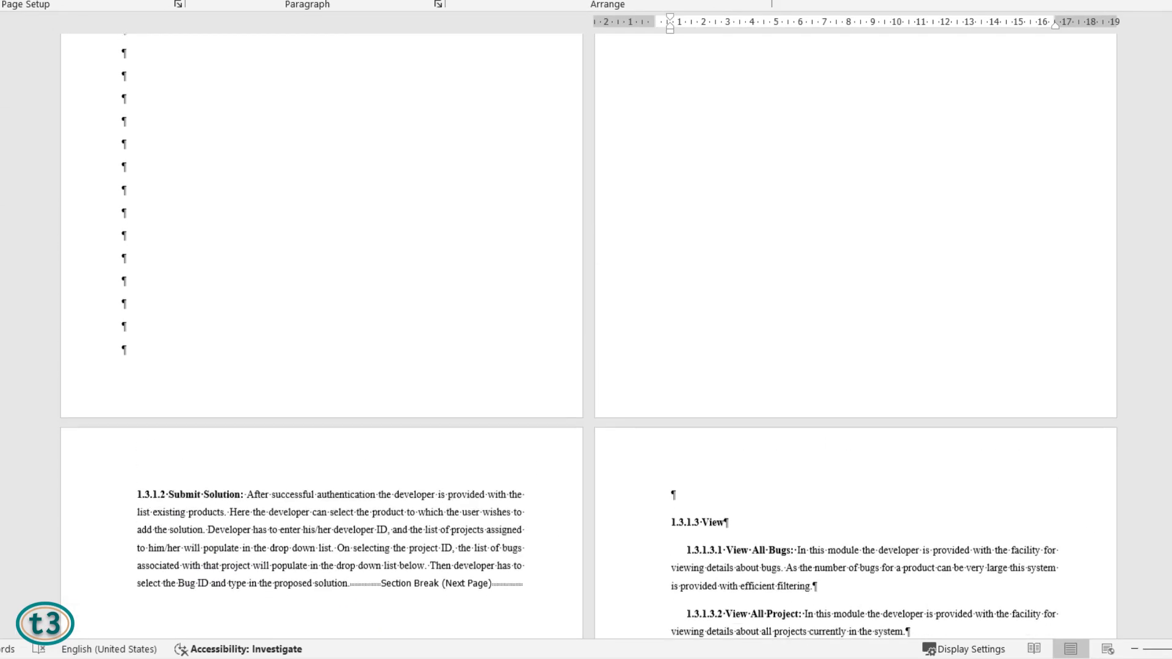
{"action": "scroll", "coordinate": [813, 272], "scroll_direction": "down", "scroll_amount": 9}
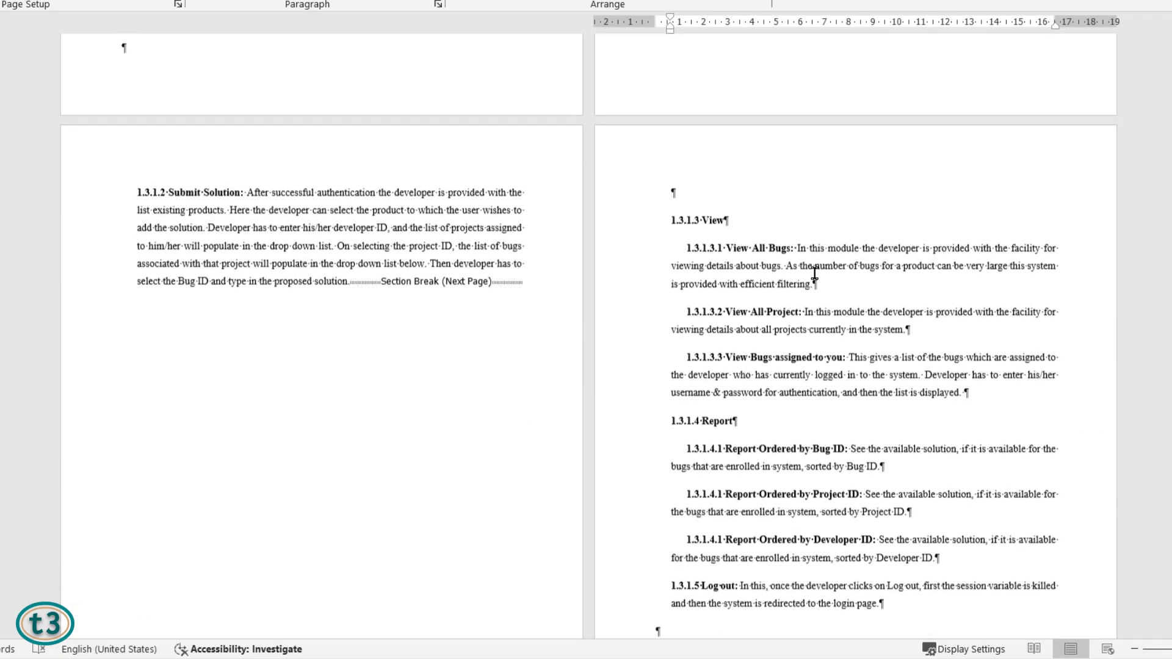
{"action": "left_click", "coordinate": [257, 230]}
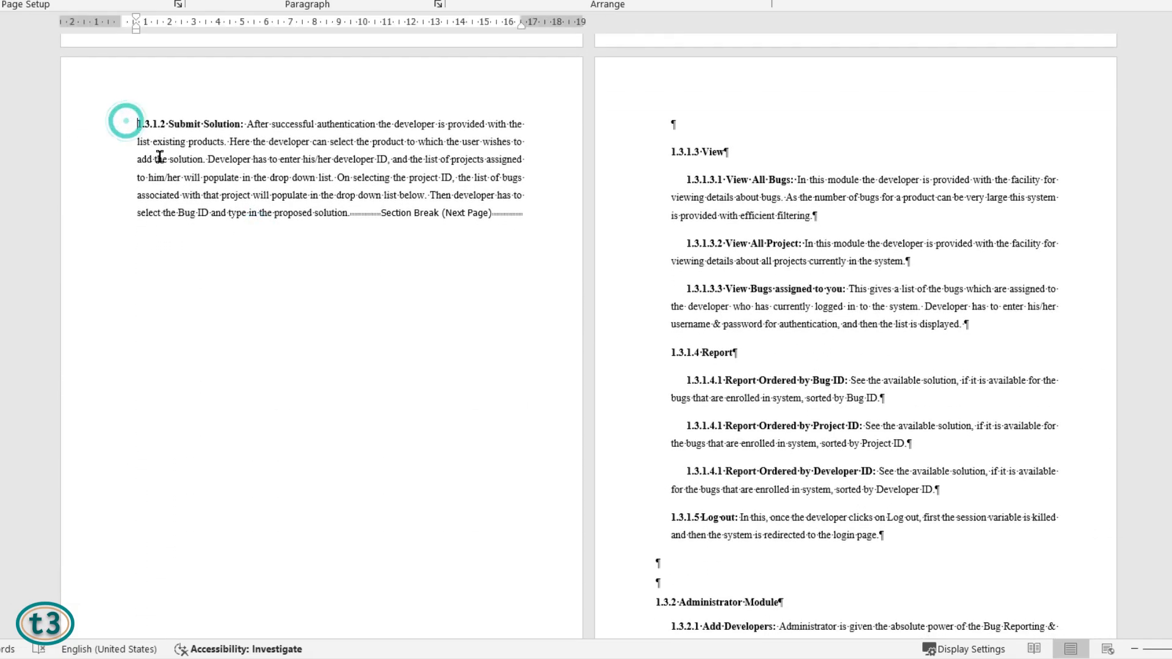
{"action": "left_click", "coordinate": [333, 183]}
{"action": "left_click", "coordinate": [282, 176]}
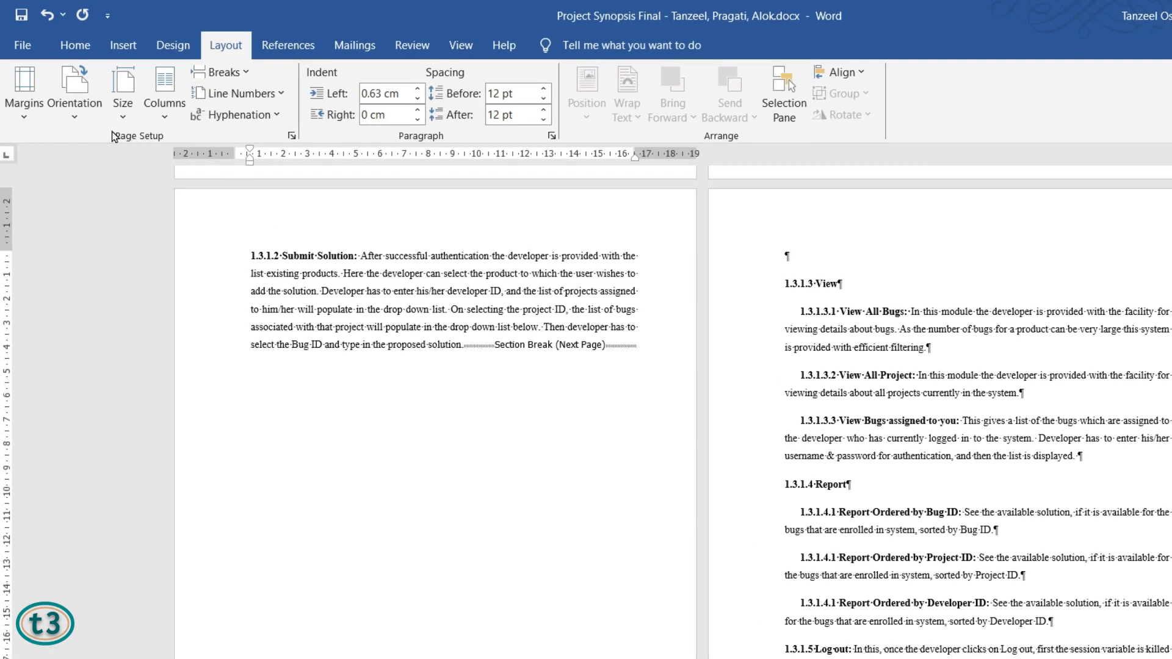
{"action": "left_click", "coordinate": [74, 119]}
{"action": "left_click", "coordinate": [110, 194]}
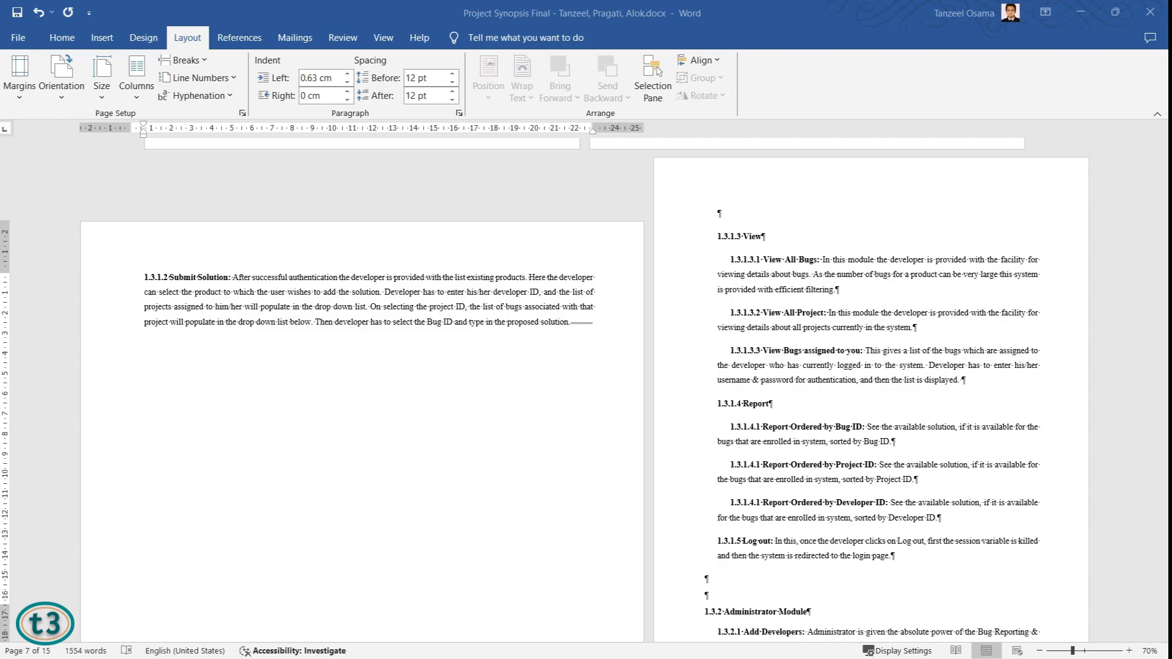
{"action": "scroll", "coordinate": [339, 590], "scroll_direction": "down", "scroll_amount": 1}
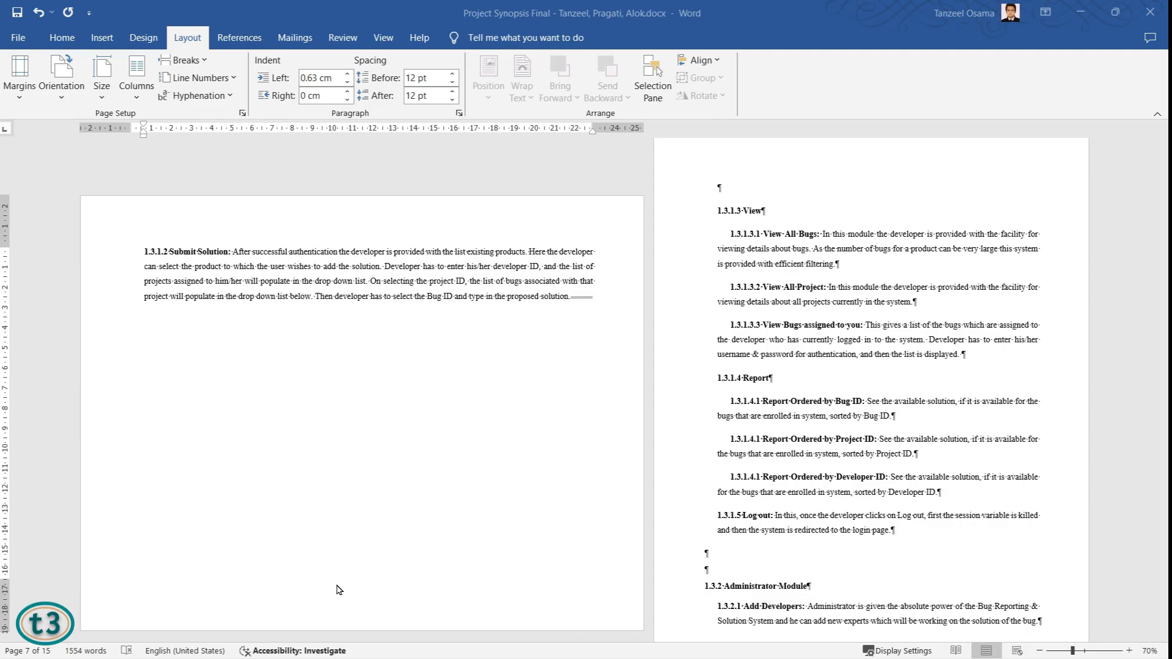